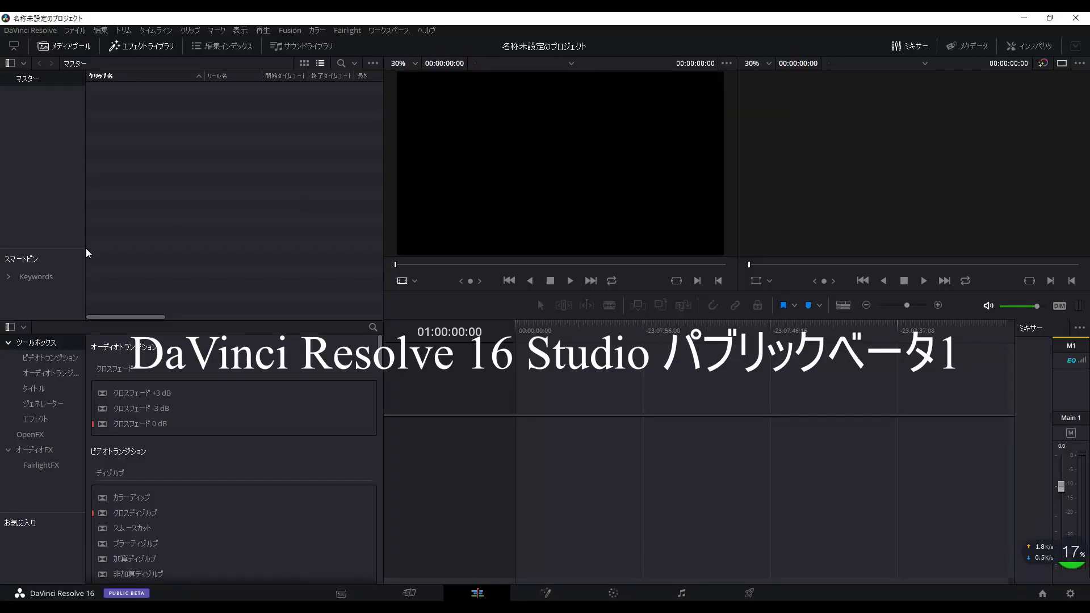
Add all clips from folder O:\201 to the Media Pool on the Media page.
key(shift+2)
scroll(101, 193, down, 3)
double_click(72, 233)
click(73, 232)
scroll(241, 185, down, 3)
shift+click(223, 305)
drag(223, 305, 290, 418)
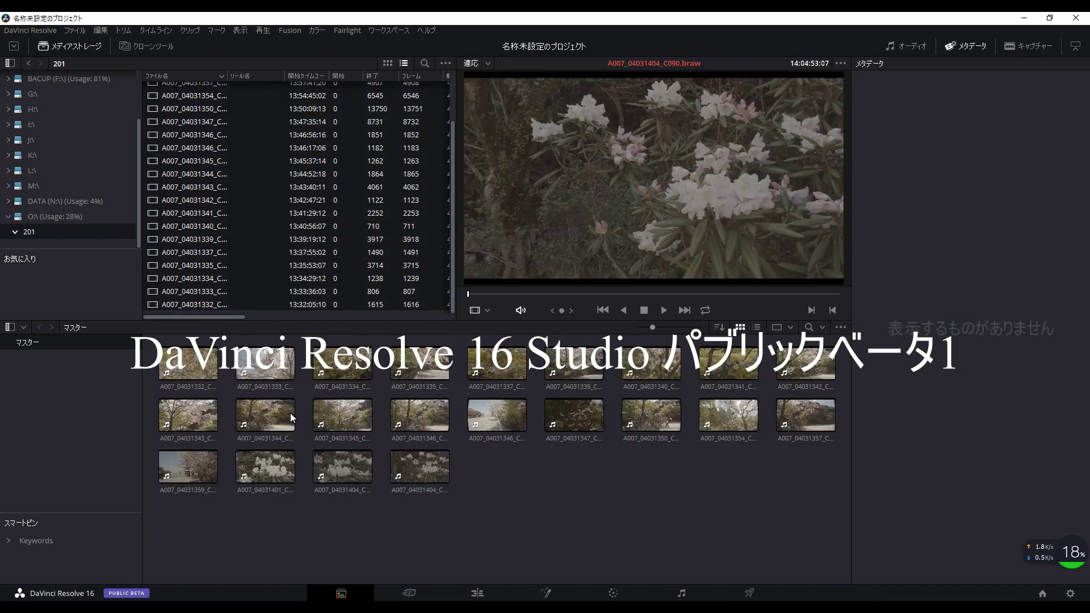
Set timeline resolution to 4096 x 2160 DCI and video format to 4K 2160p 24, then save.
click(77, 31)
click(142, 245)
click(647, 136)
scroll(634, 238, down, 3)
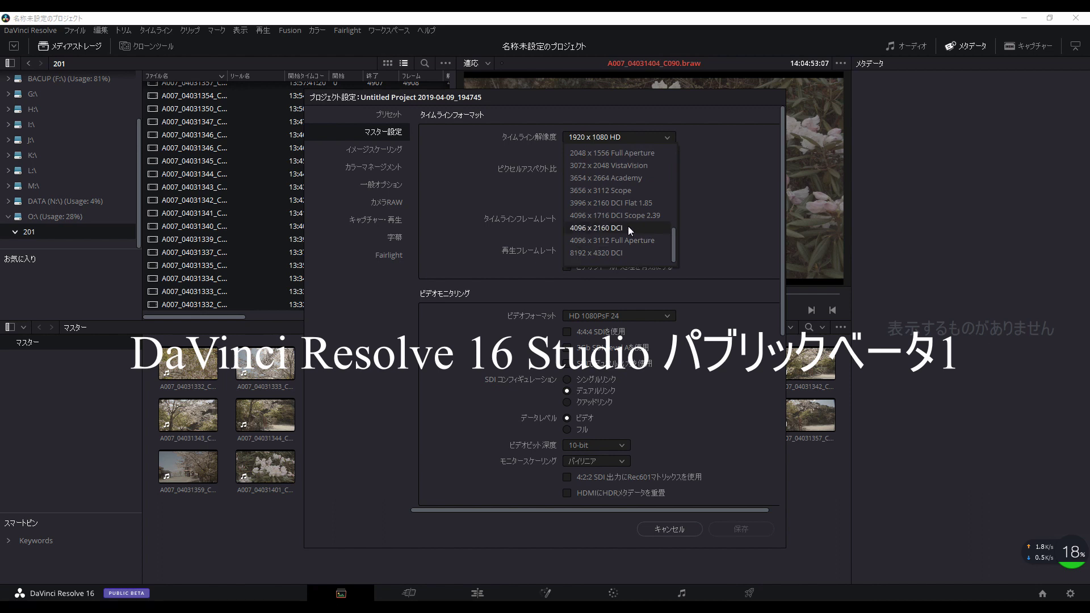
click(628, 227)
click(625, 315)
scroll(618, 414, down, 3)
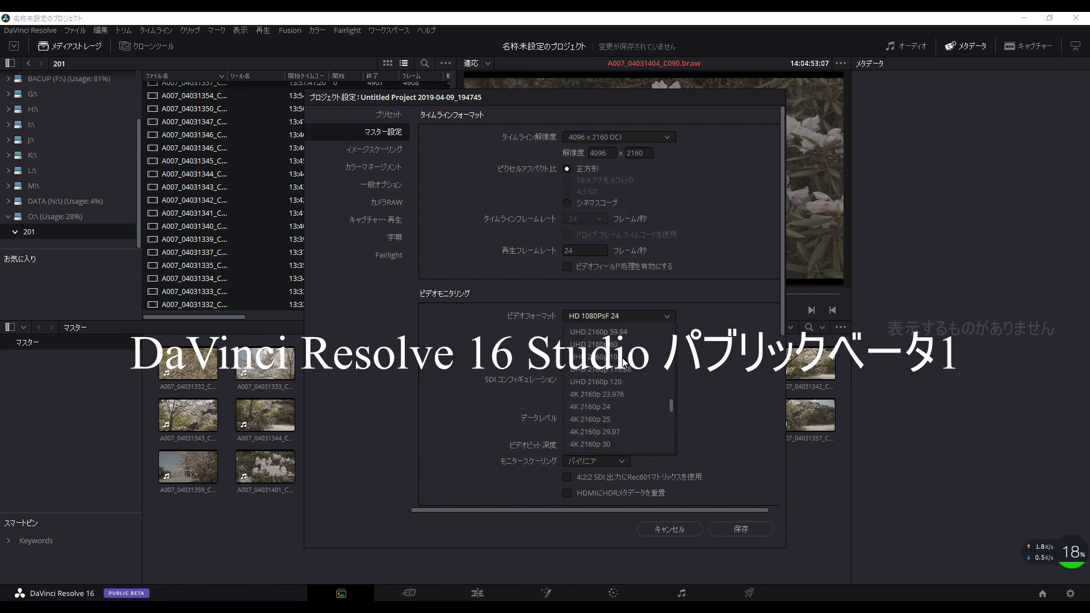
click(618, 410)
click(386, 202)
click(668, 166)
click(693, 162)
click(716, 527)
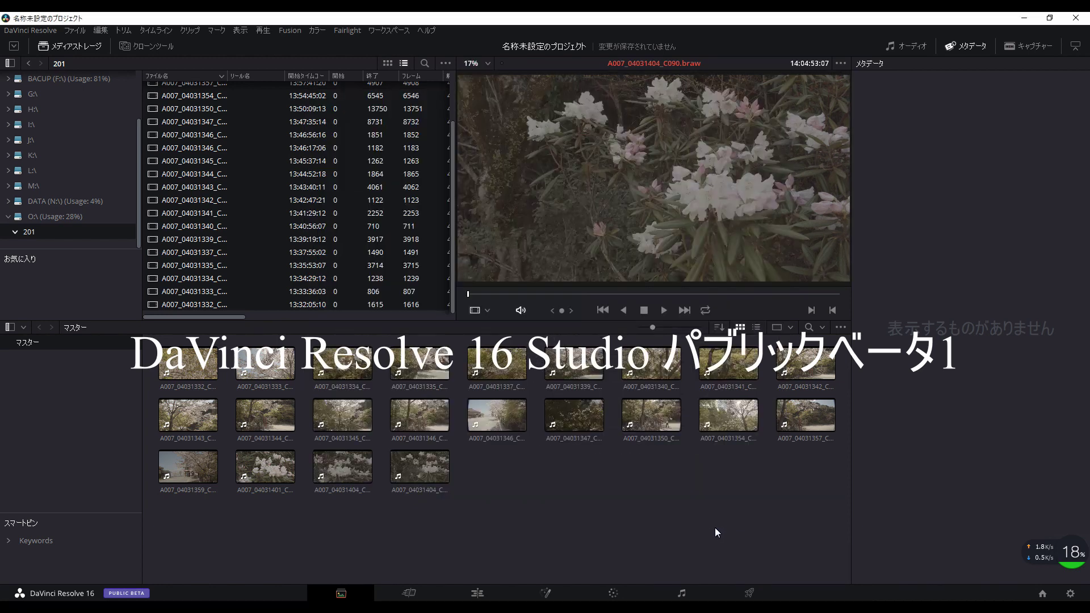
Open Preferences and view the System Internet Accounts settings.
click(30, 30)
click(35, 89)
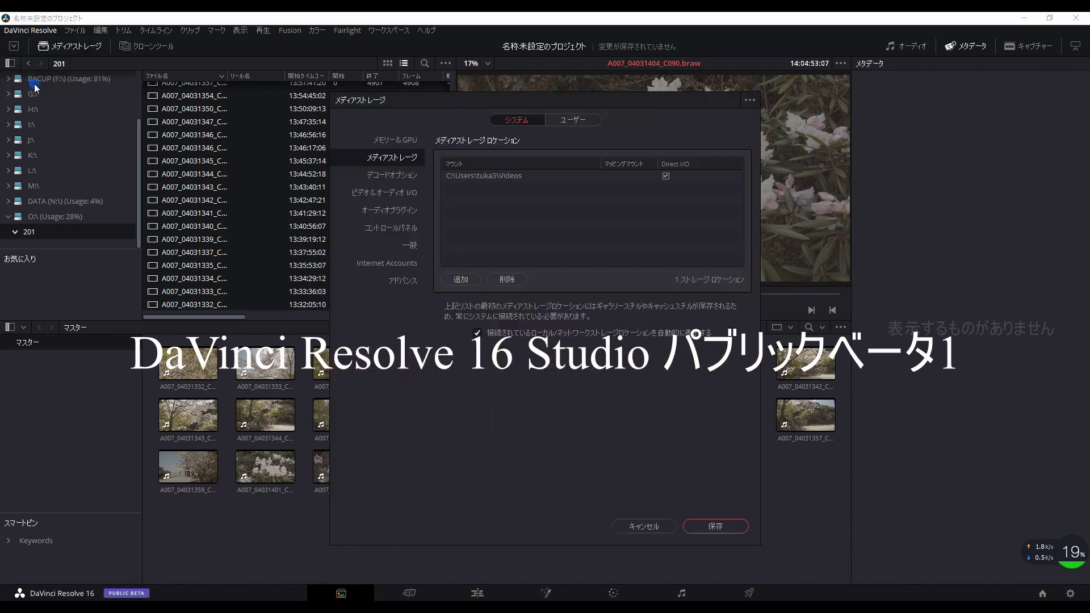
click(405, 263)
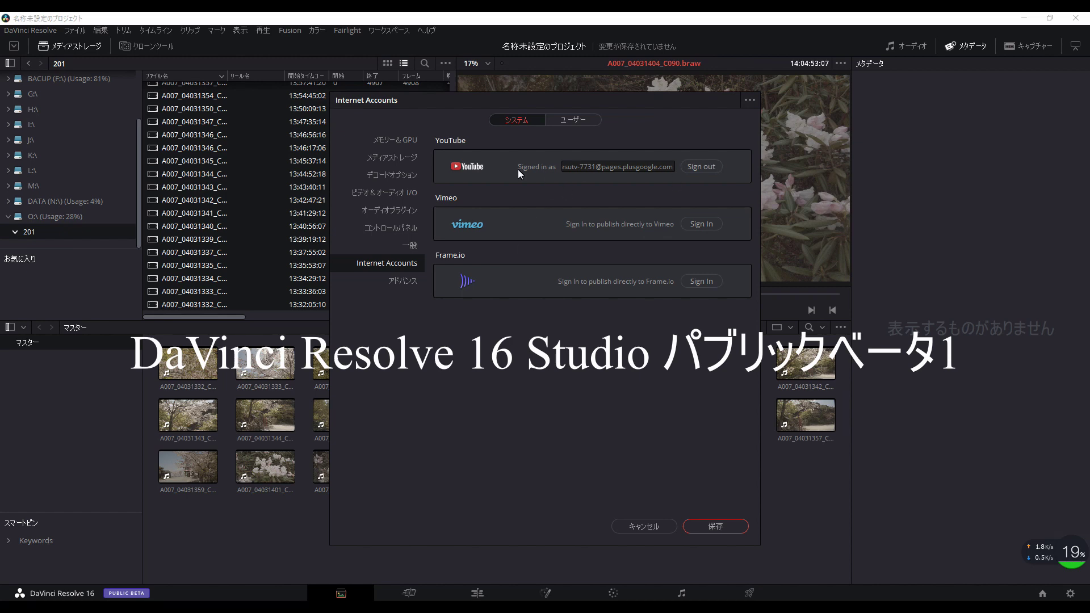
Browse the User preference pages from Project Save and Load to Metadata, save, and go to the Cut page.
click(570, 122)
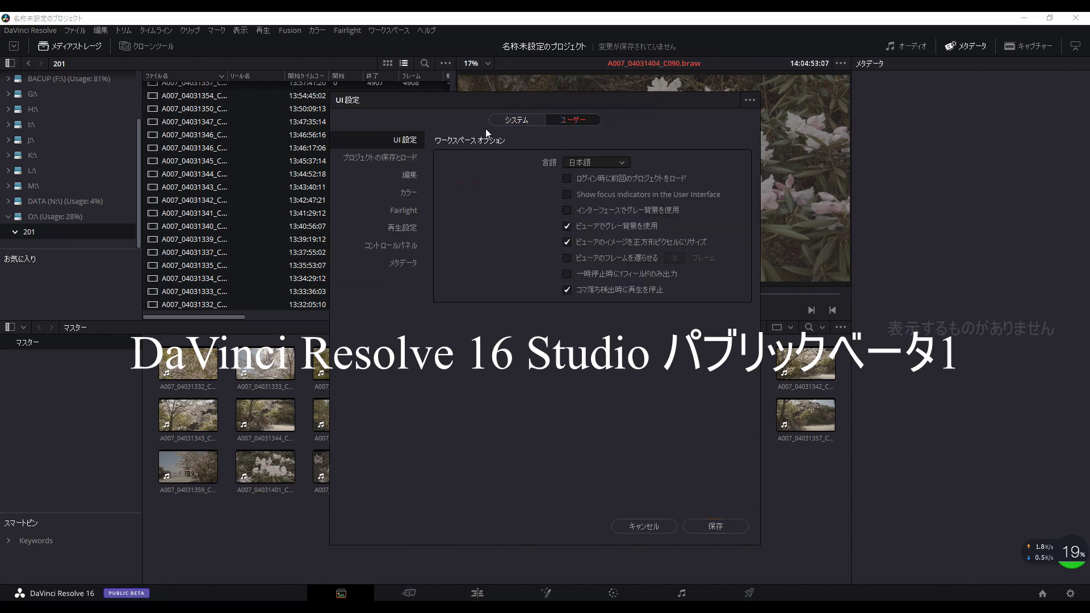
click(399, 157)
click(409, 175)
click(409, 192)
click(408, 210)
click(409, 227)
click(408, 246)
click(410, 262)
click(704, 526)
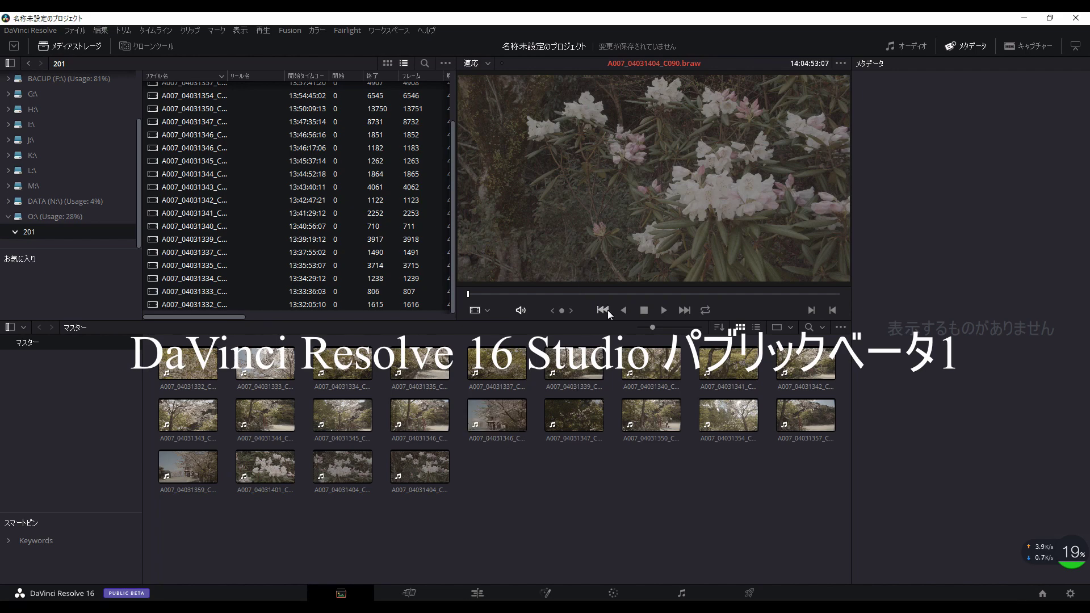
click(409, 593)
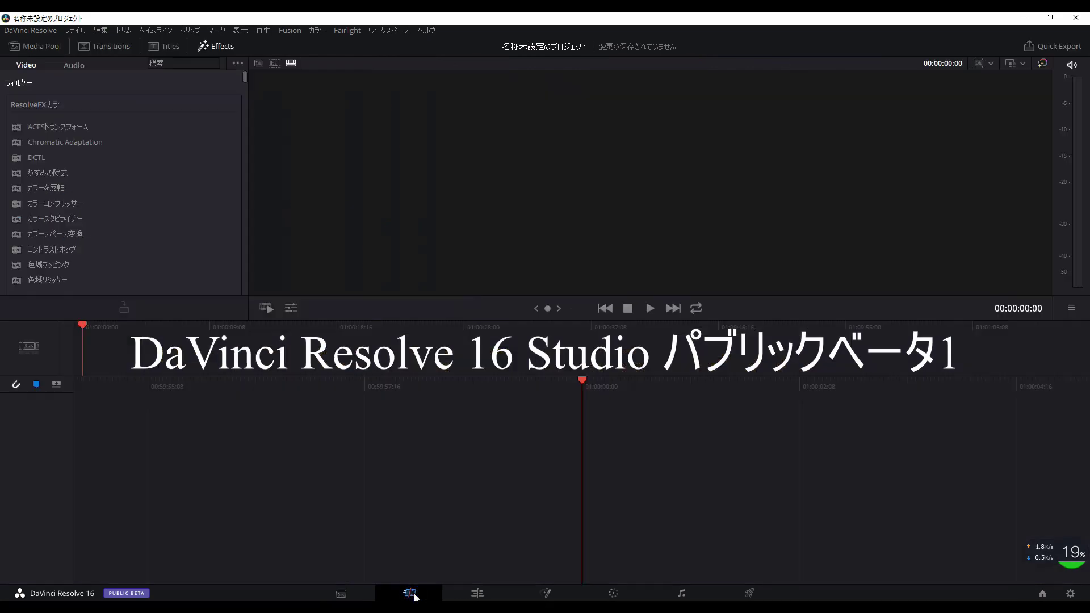
Drop a clip on a new timeline, undo it, and place cherry-blossom clip A007_04031333 instead.
click(52, 47)
scroll(74, 181, down, 2)
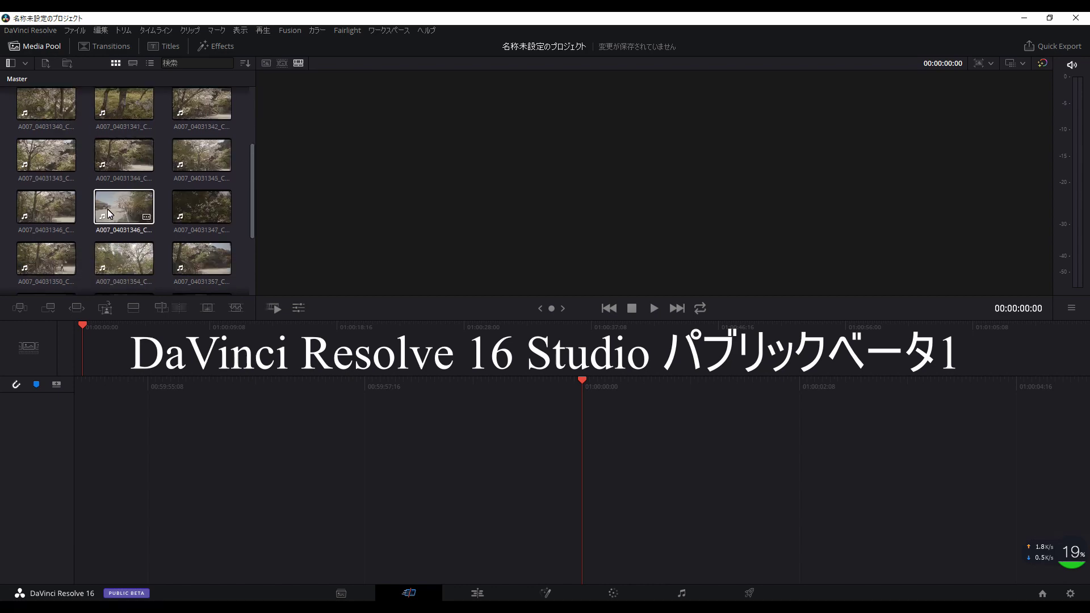
scroll(55, 113, up, 2)
drag(55, 113, 431, 434)
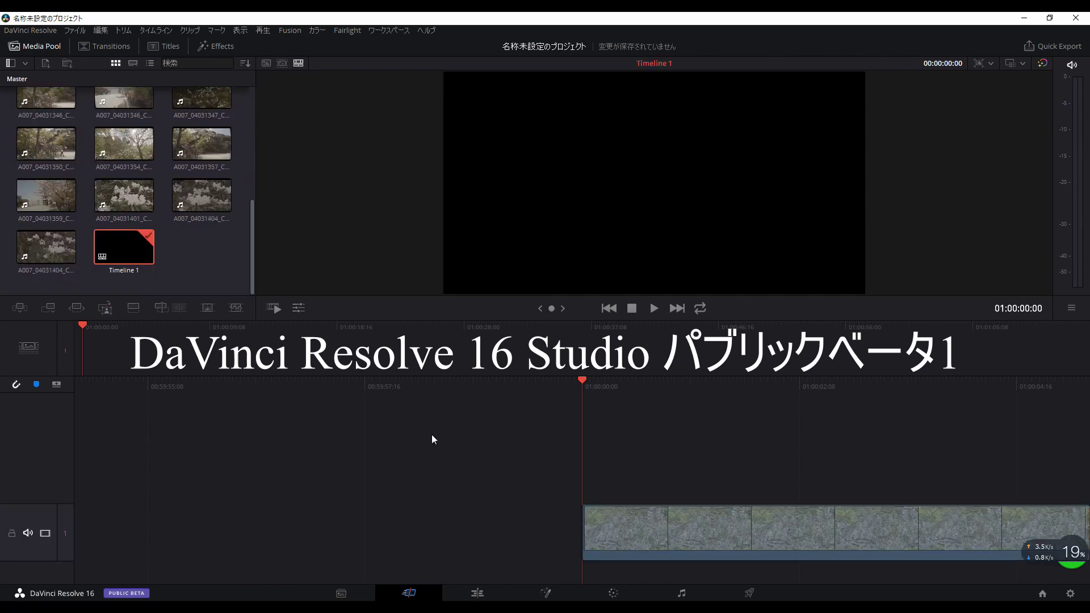
drag(574, 423, 214, 404)
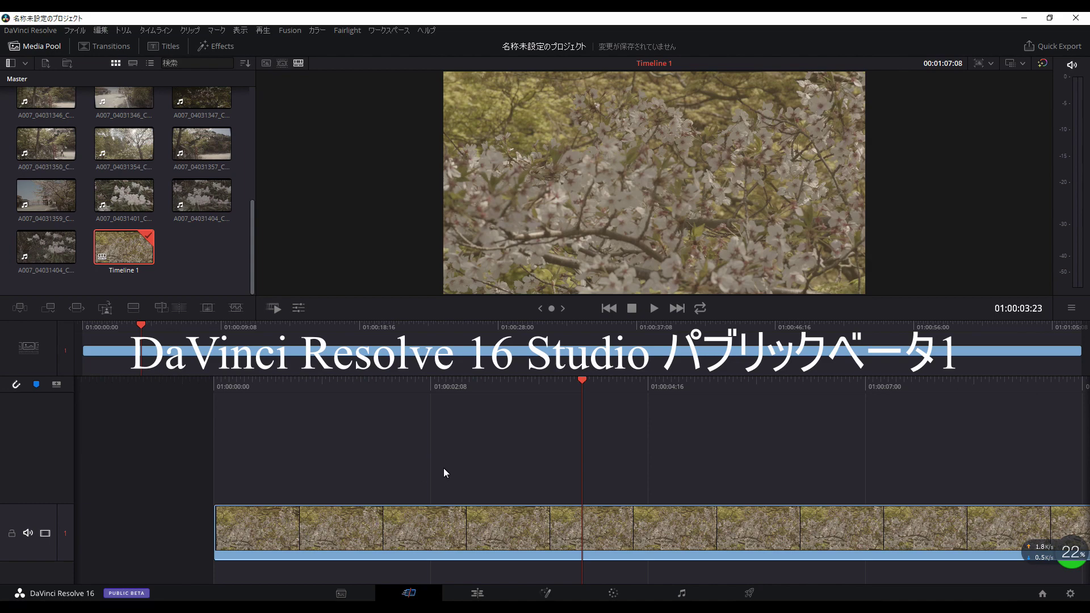
key(ctrl+z)
scroll(176, 259, up, 5)
scroll(126, 120, up, 3)
mouse_move(126, 121)
mouse_down()
mouse_move(264, 288)
mouse_move(458, 452)
mouse_up()
click(584, 523)
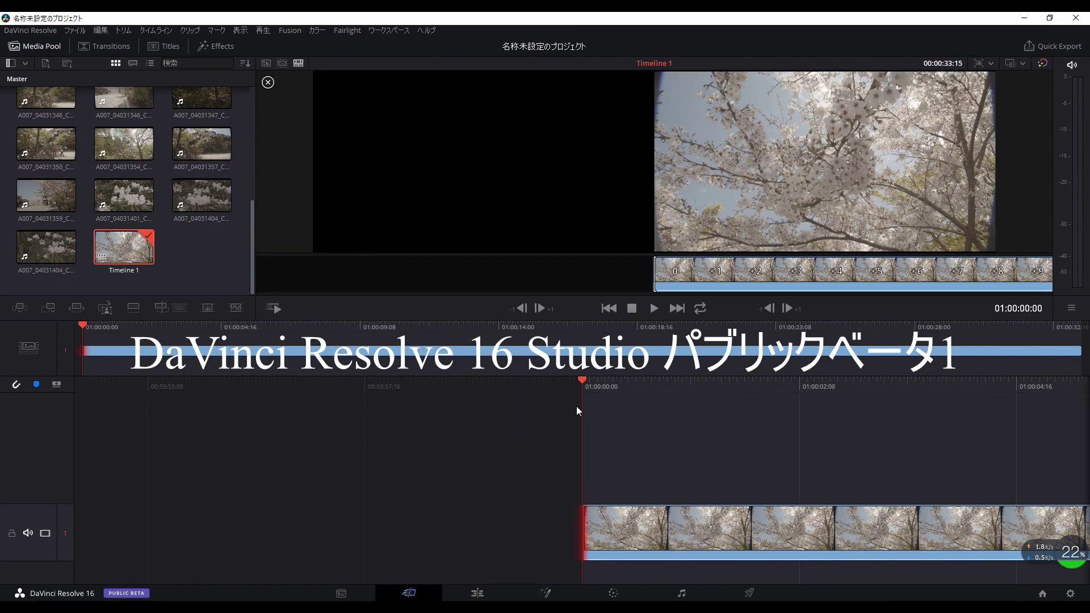
Play and fast-review the cherry-blossom clip, stop at 01:00:22:03, and show its transform tools.
drag(587, 386, 207, 393)
click(509, 534)
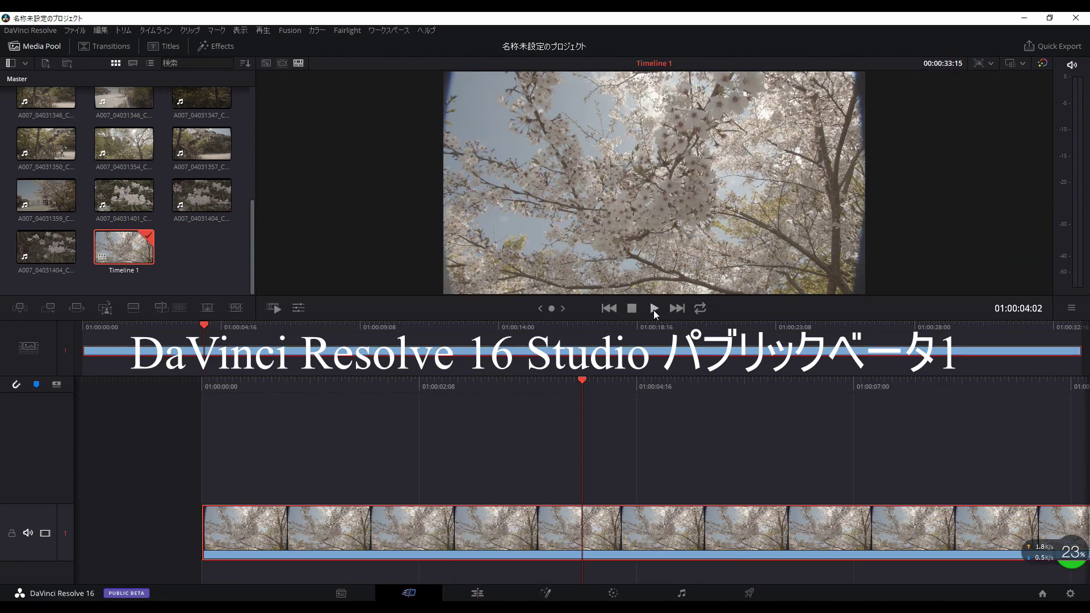
click(654, 309)
click(633, 310)
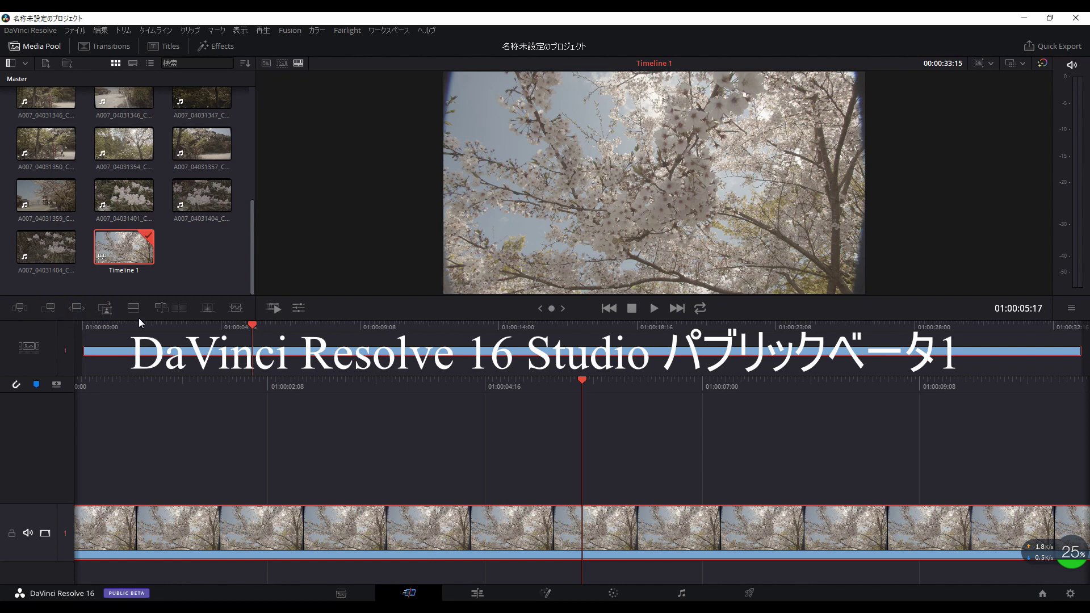
click(207, 313)
key(j)
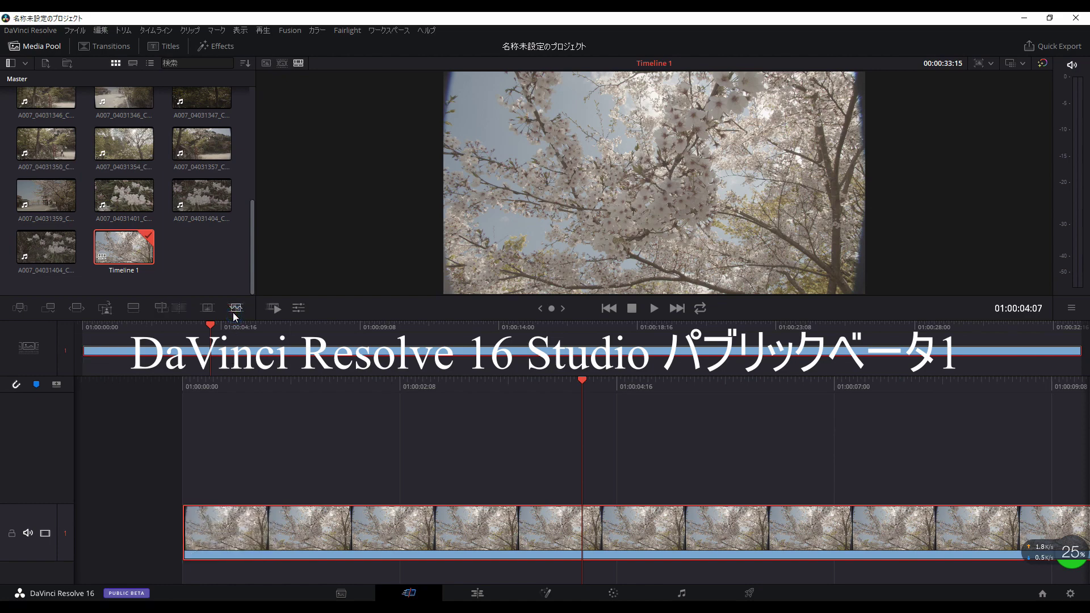
click(274, 310)
click(298, 308)
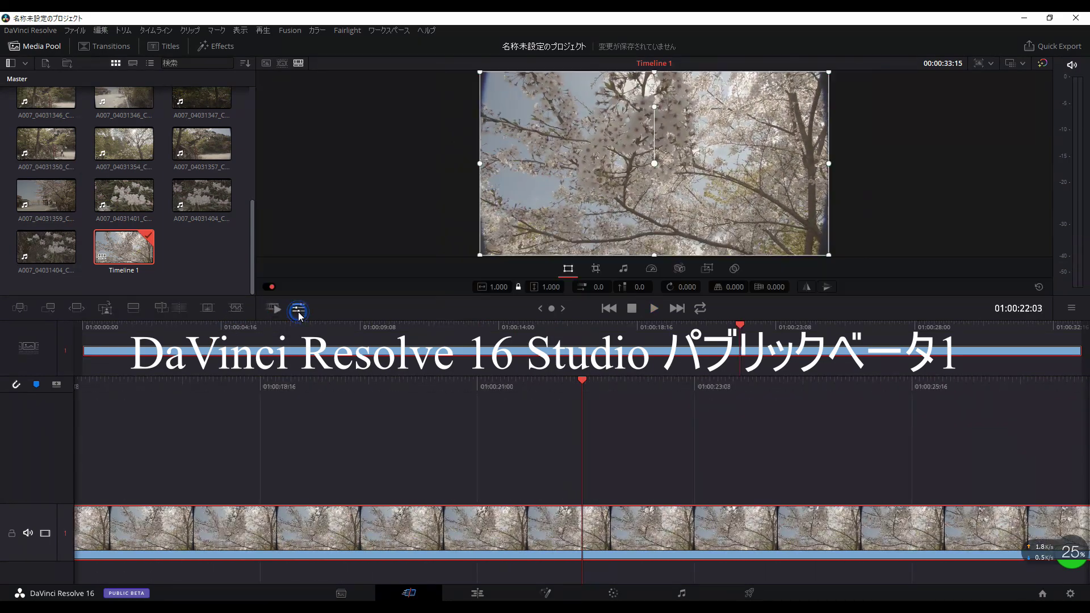
Cycle the viewer's adjustment modes and turn on Dynamic Zoom for the clip.
click(596, 268)
click(623, 268)
click(679, 268)
click(707, 268)
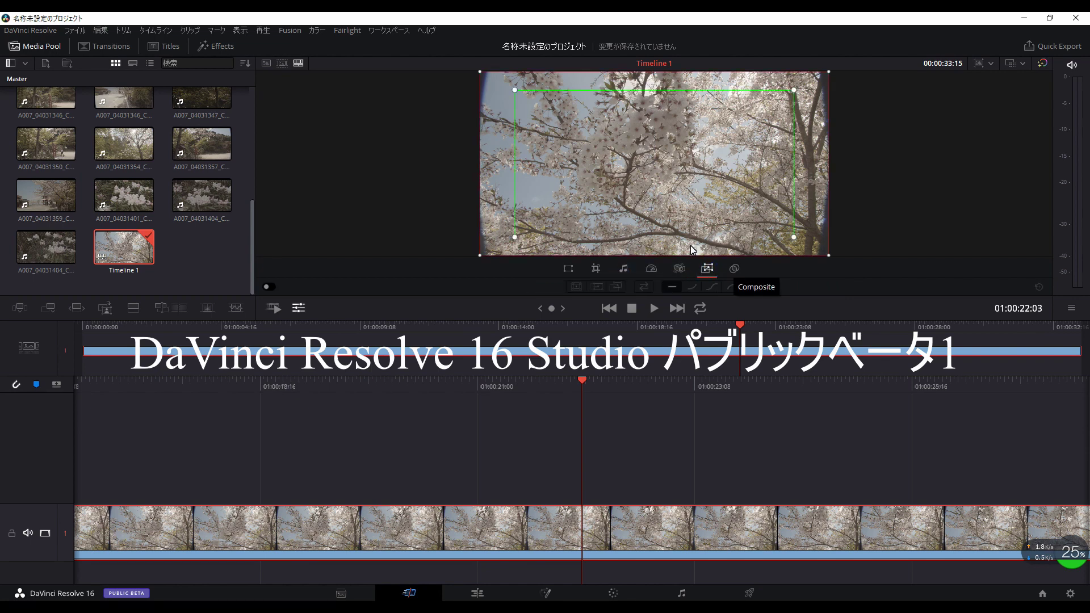
click(733, 269)
click(704, 270)
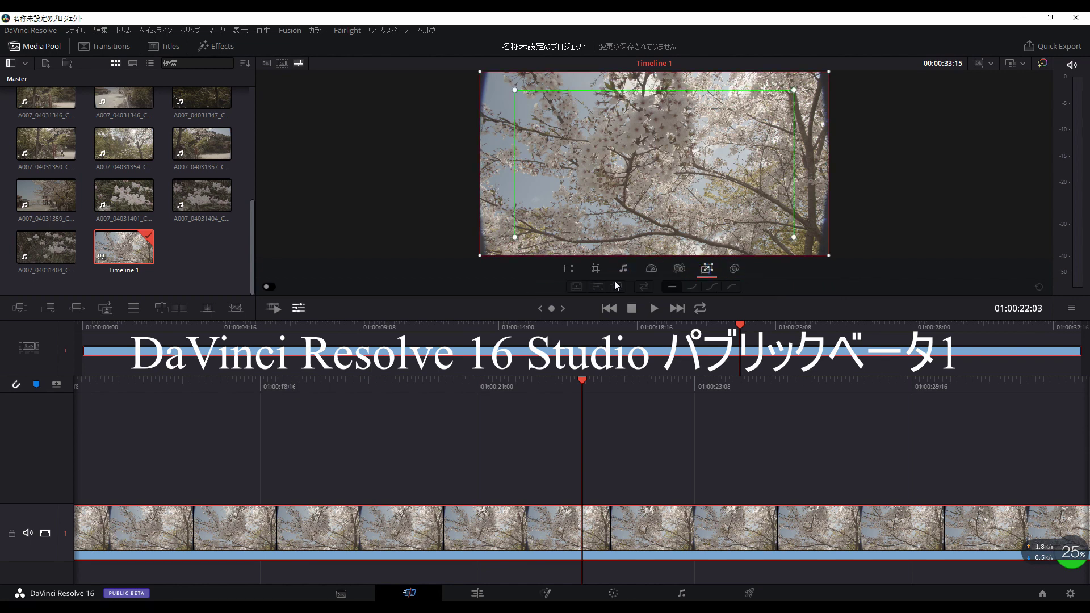
Change the timeline resolution preset to Square 1080 x 1080 and bypass colour grading in the viewer.
click(985, 63)
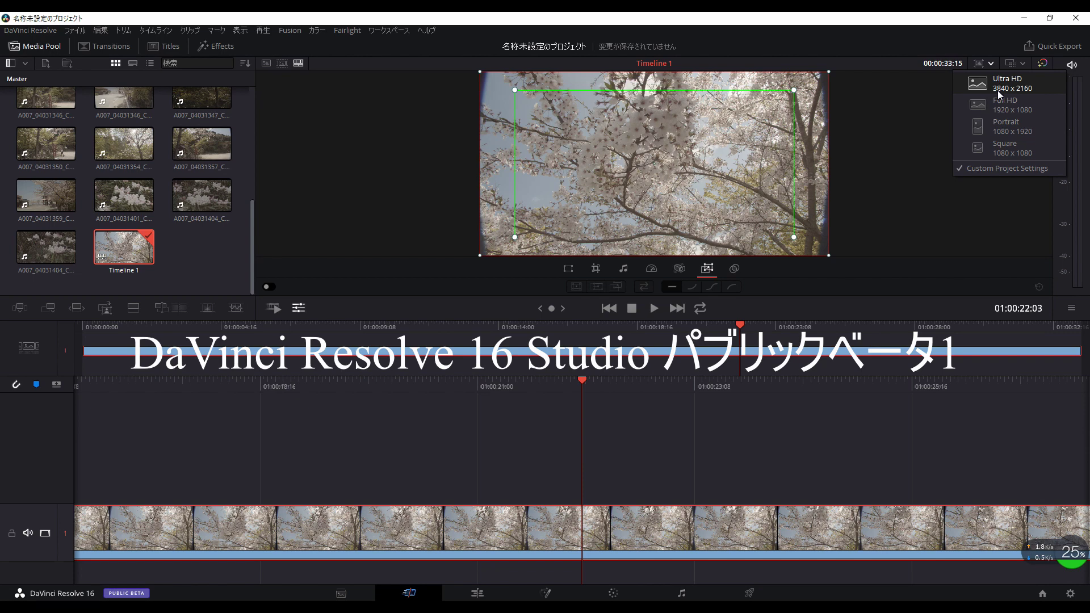
click(992, 88)
click(987, 63)
click(990, 65)
click(990, 65)
click(1000, 126)
click(987, 66)
click(1003, 147)
click(987, 66)
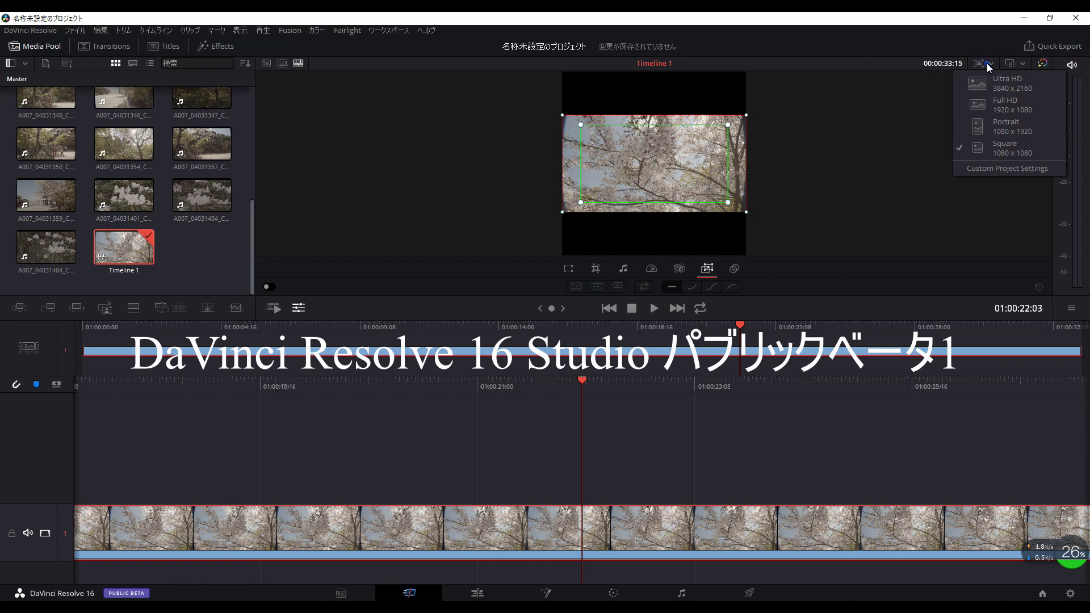
click(1016, 64)
click(1042, 65)
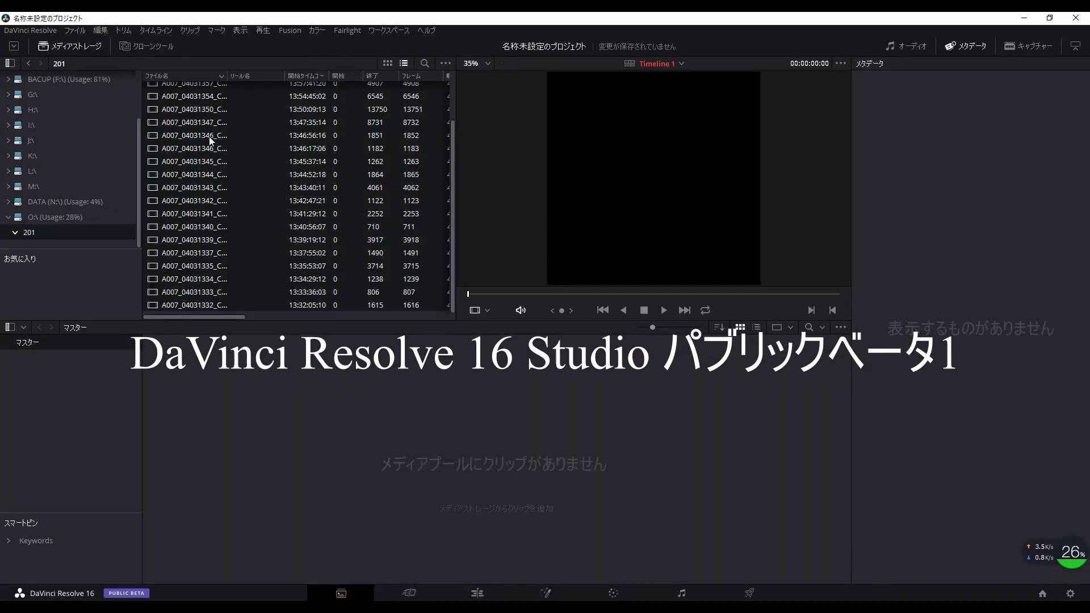
Add clip A007_04031346_C082 to the Media Pool and place it on a new Cut timeline.
click(207, 136)
scroll(237, 248, up, 2)
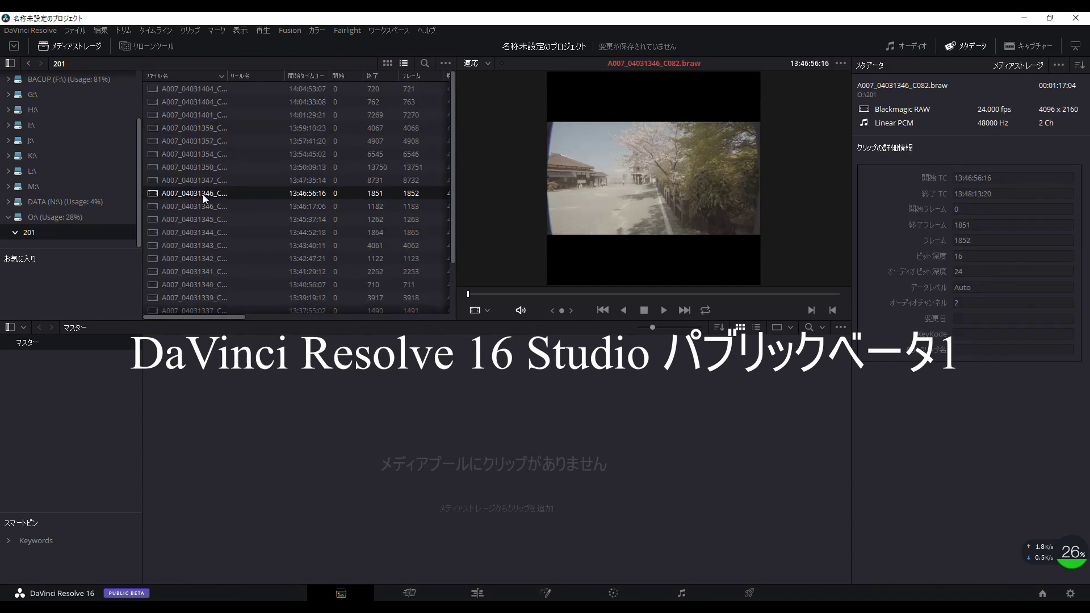
drag(203, 194, 352, 432)
click(409, 593)
drag(48, 117, 257, 429)
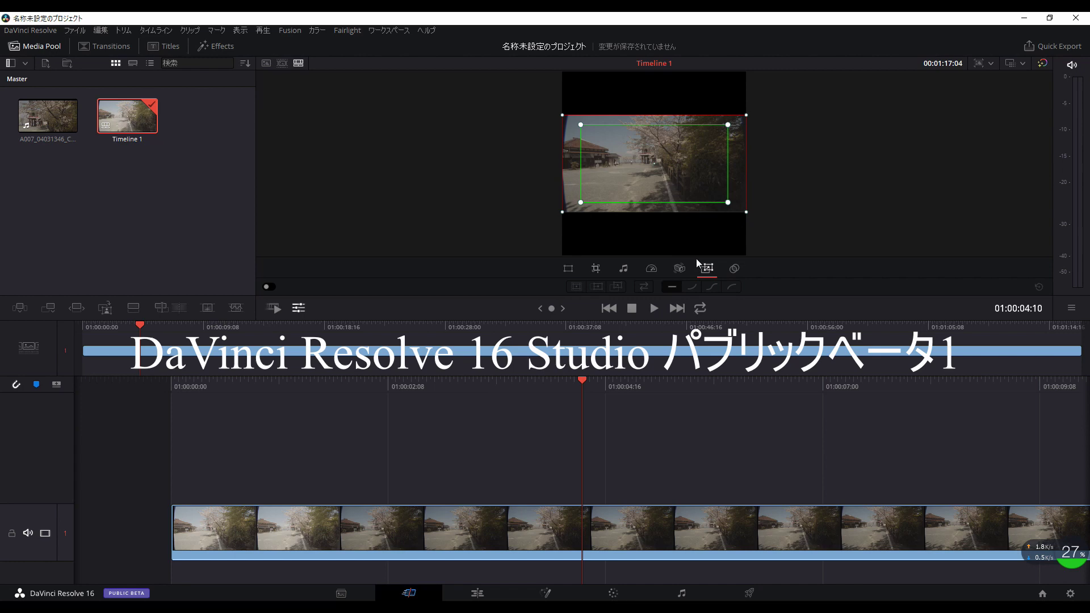
Shrink the clip's zoom to 0.993 using the viewer's transform controls.
click(568, 268)
click(992, 67)
click(1003, 87)
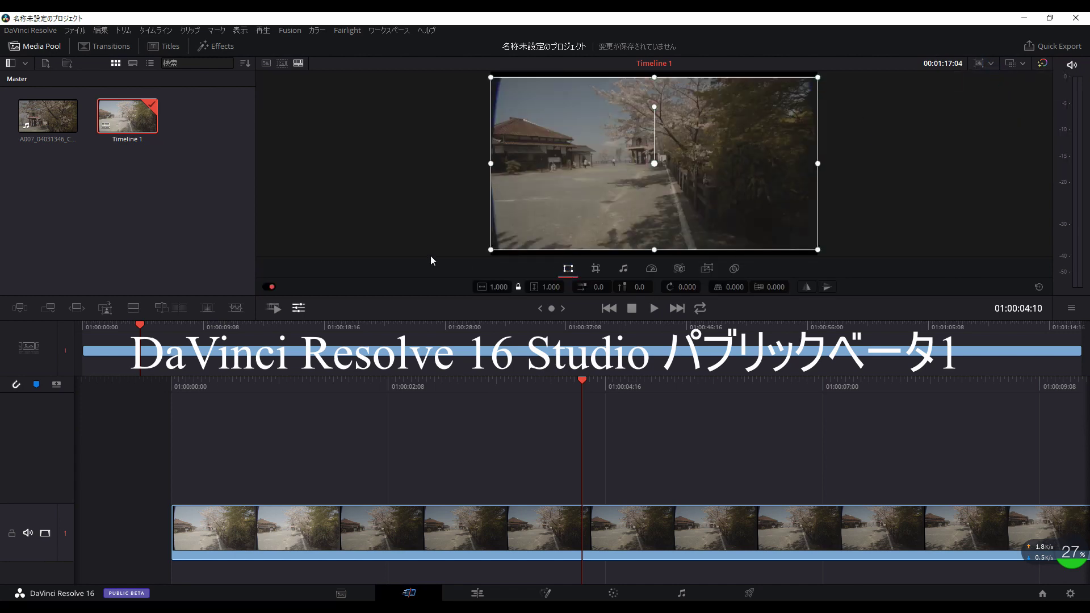
drag(491, 251, 485, 251)
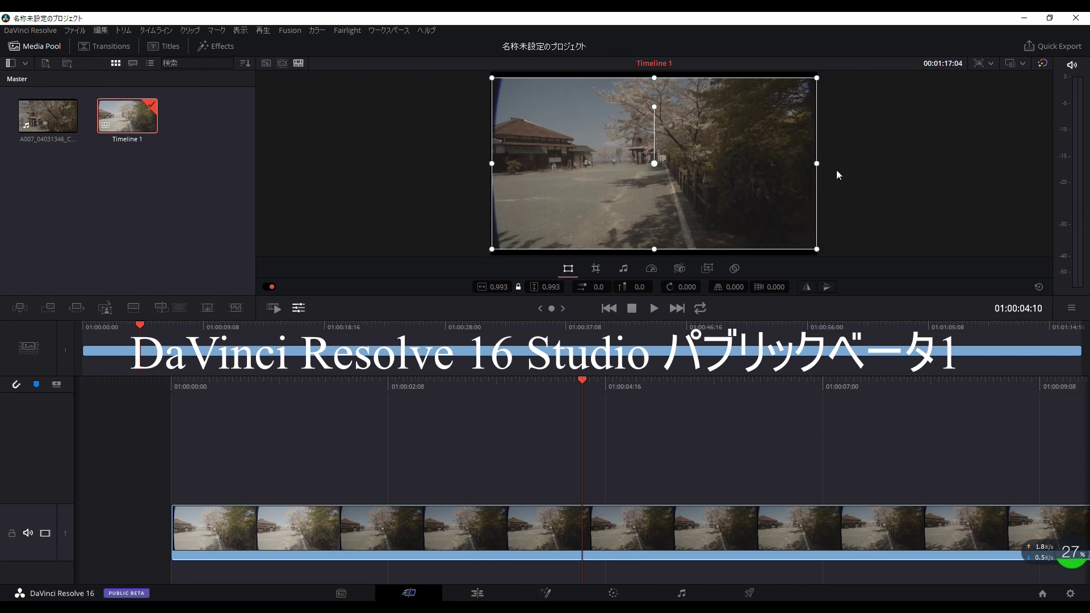
Raise the clip's zoom to 1.243 in the Inspector and add serial node 02 on the Color page.
click(476, 597)
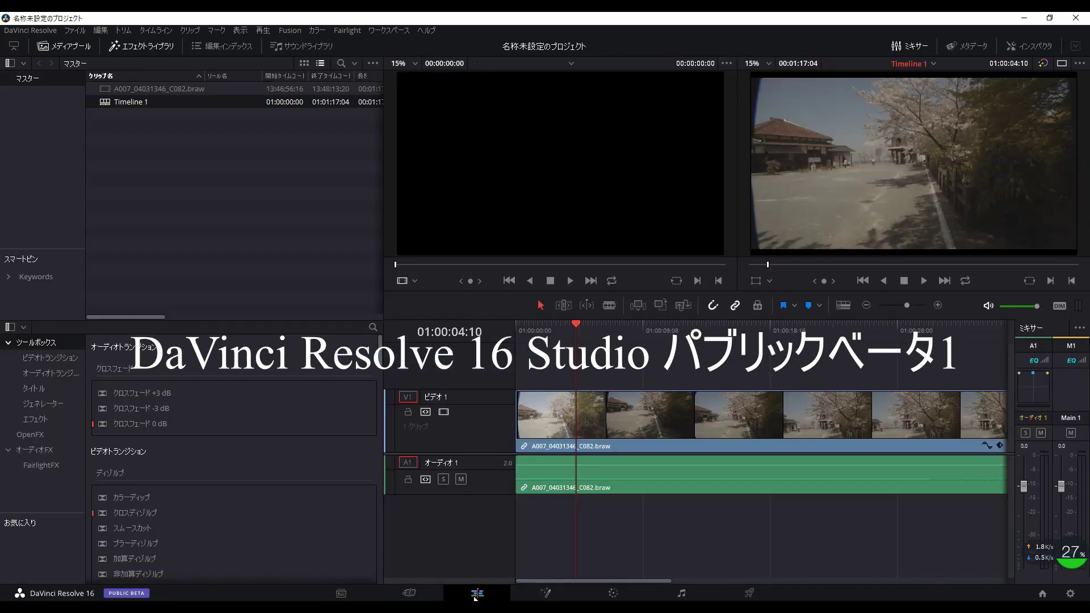
click(1012, 48)
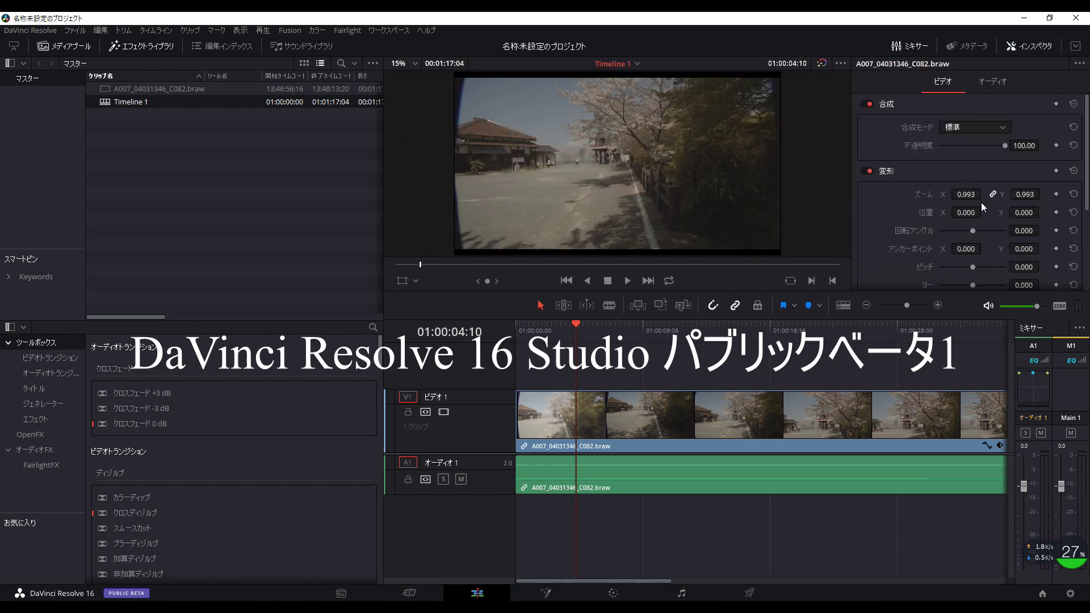
drag(956, 210, 1041, 201)
click(613, 593)
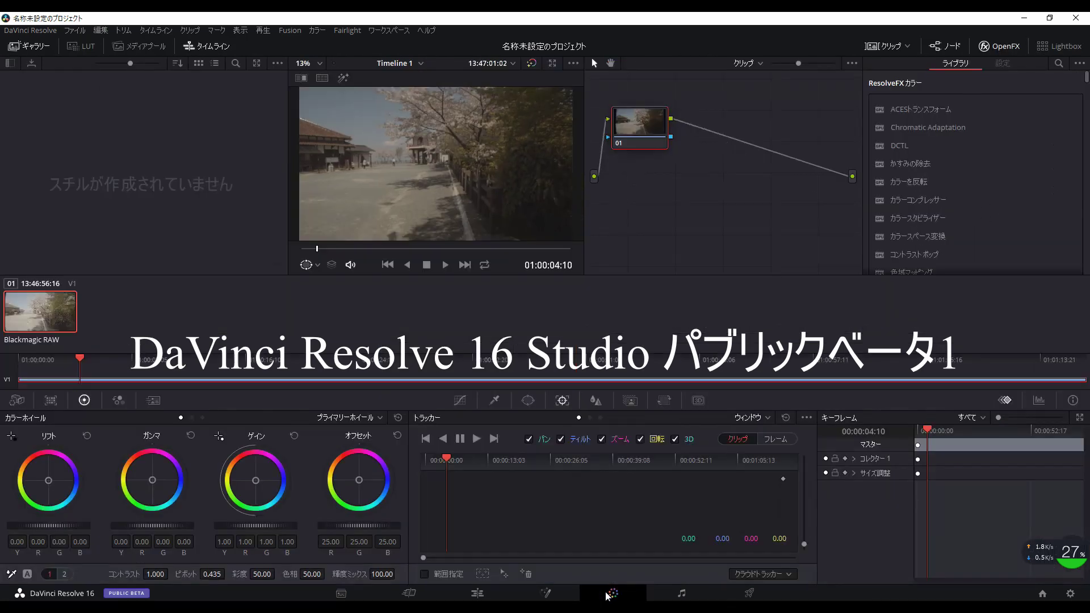
key(alt+s)
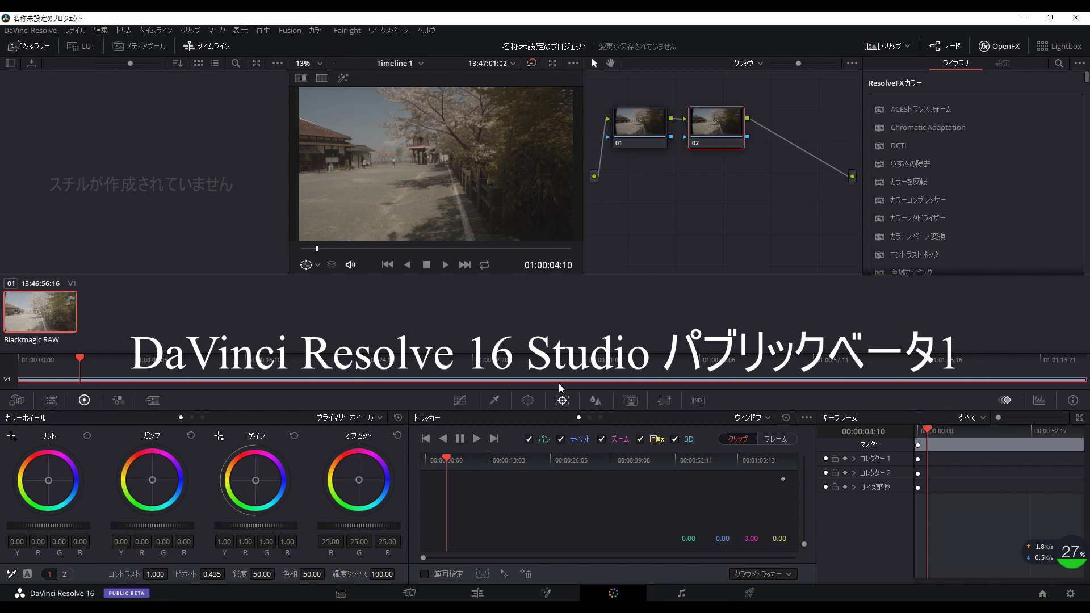
In the Camera RAW palette, set Decode Using to Clip.
click(17, 401)
click(90, 436)
click(85, 435)
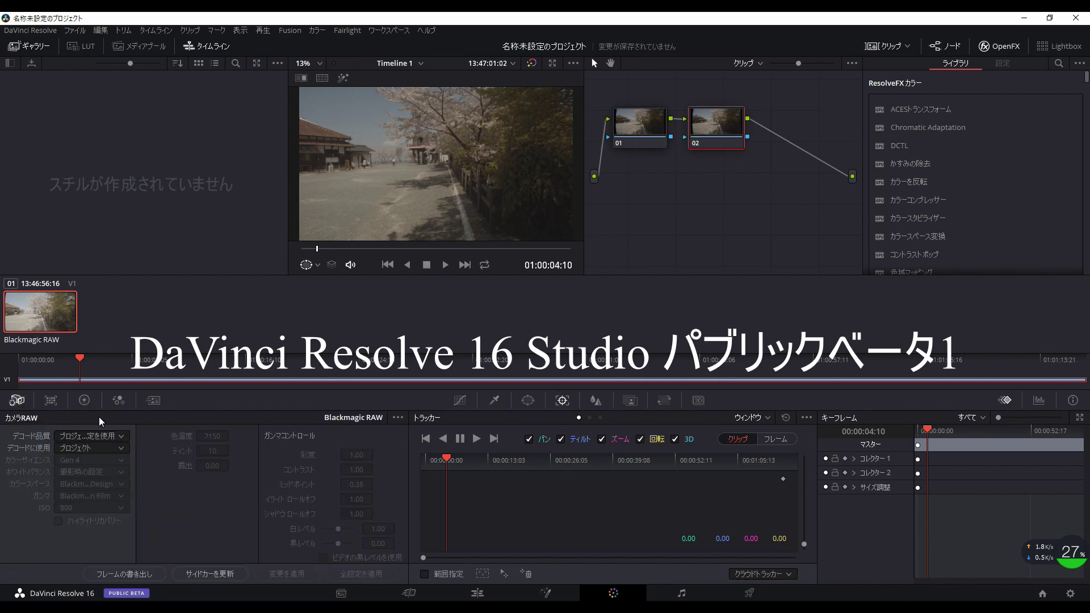
click(110, 450)
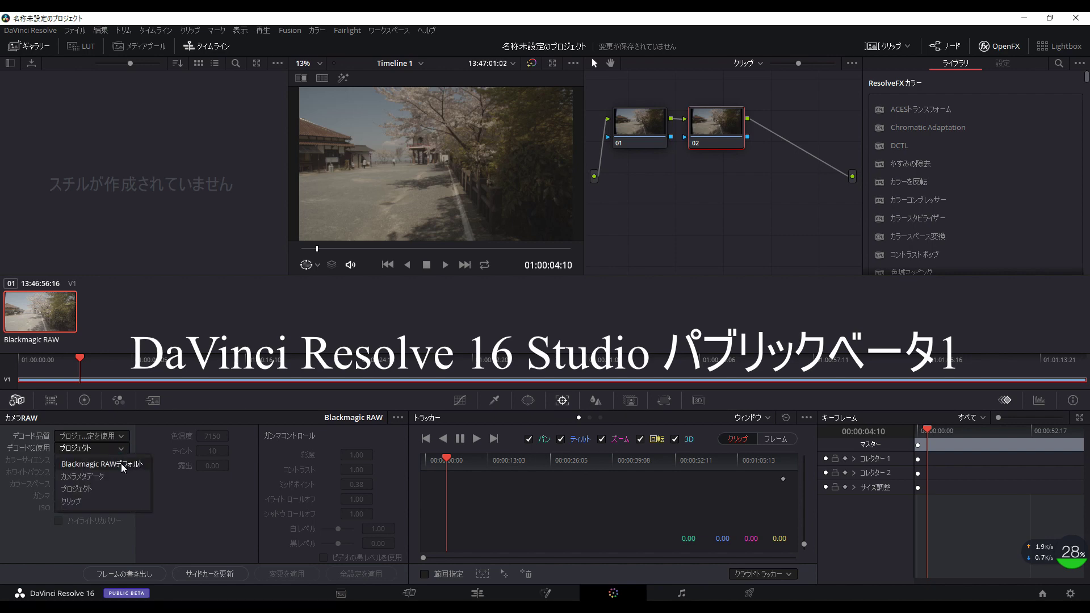
click(114, 489)
click(121, 449)
click(117, 477)
click(120, 448)
click(71, 502)
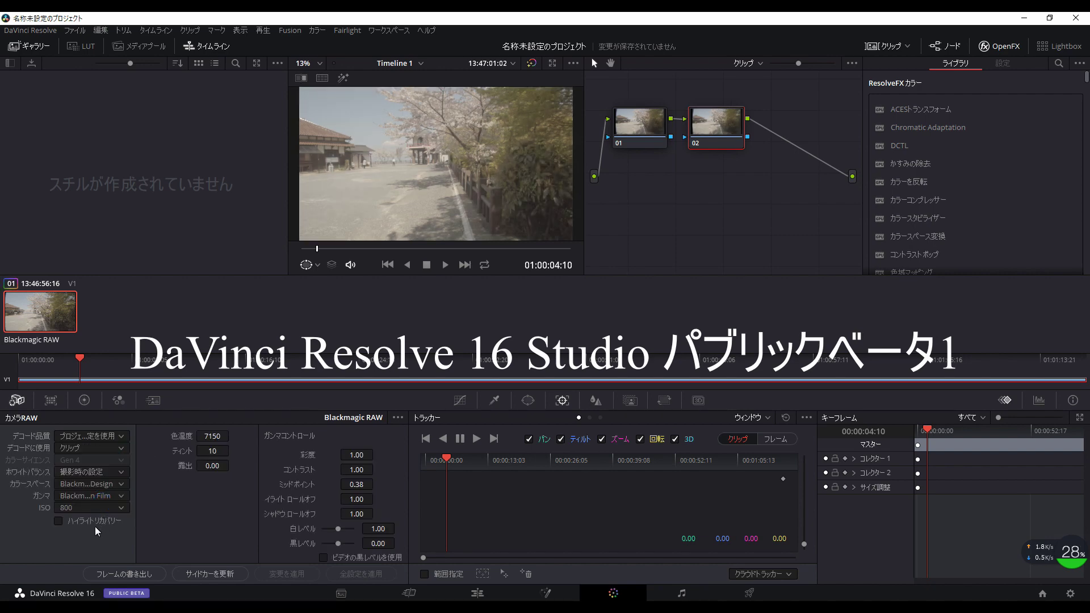
Set white balance to Daylight at 5500 and ISO to 400.
click(114, 472)
click(114, 485)
click(121, 484)
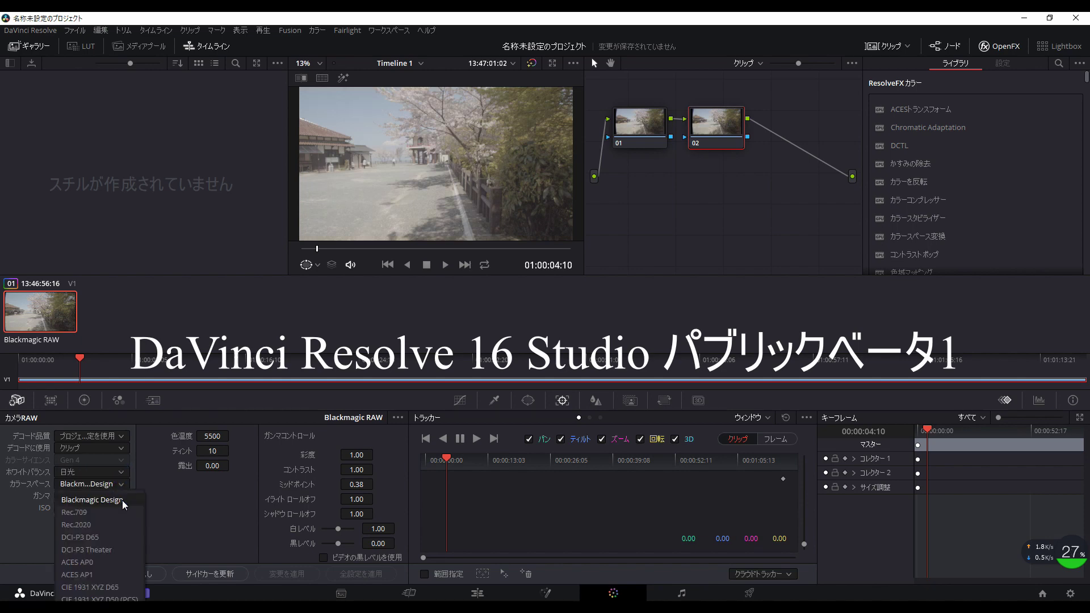
click(122, 504)
click(120, 507)
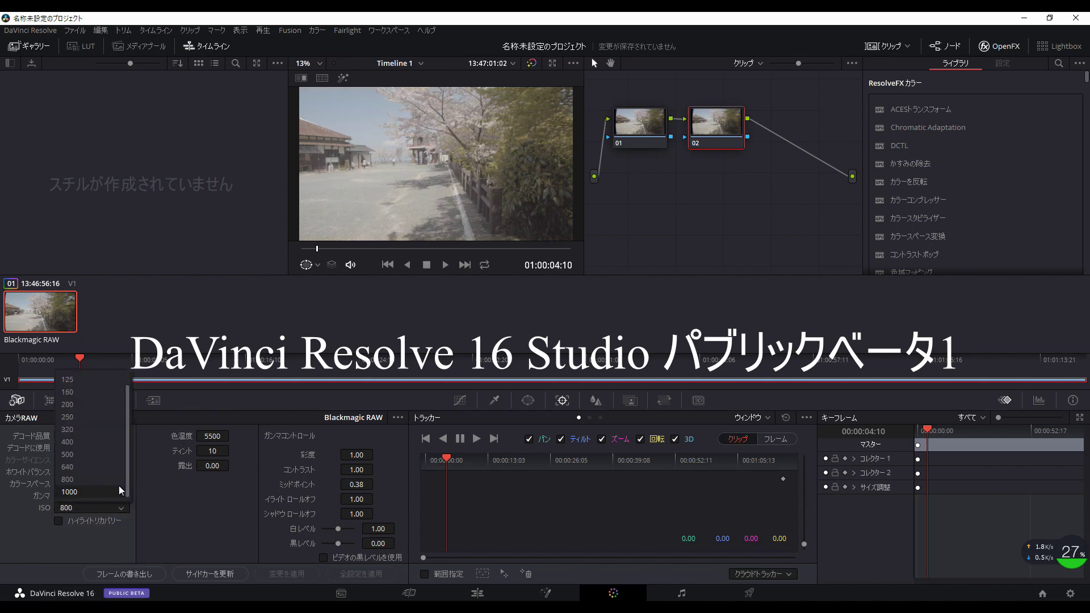
click(126, 471)
click(121, 508)
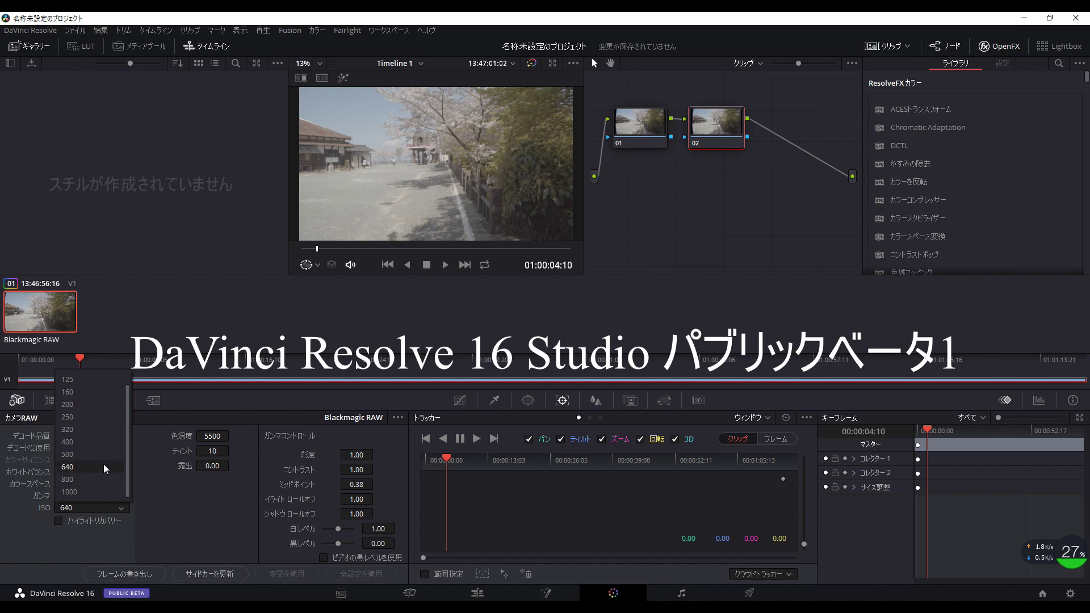
click(105, 491)
click(121, 507)
click(97, 445)
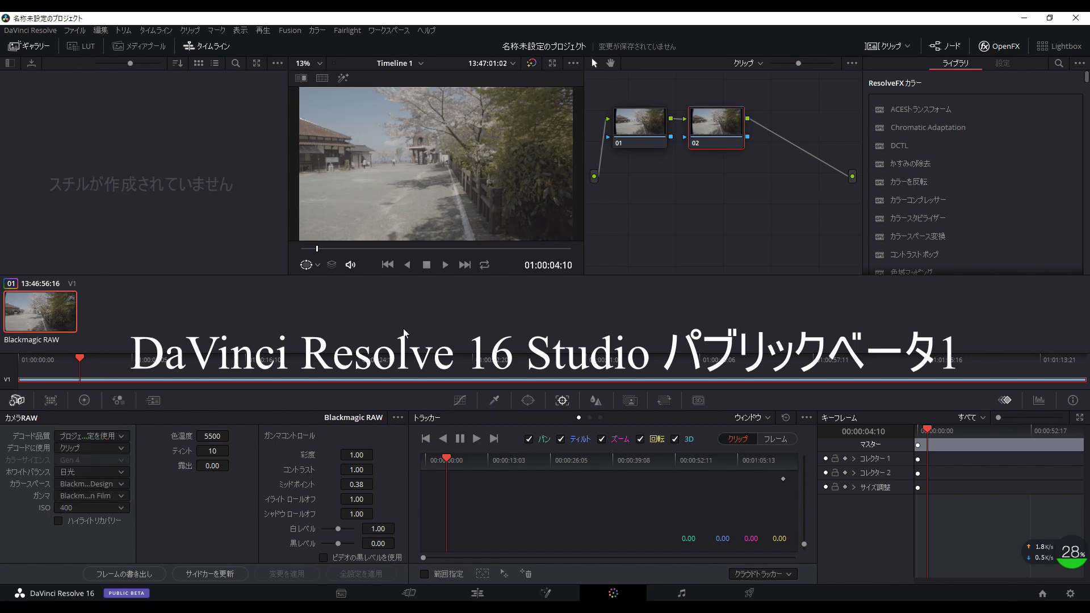
Return to the primary colour wheels and open the full set of video scopes.
click(84, 400)
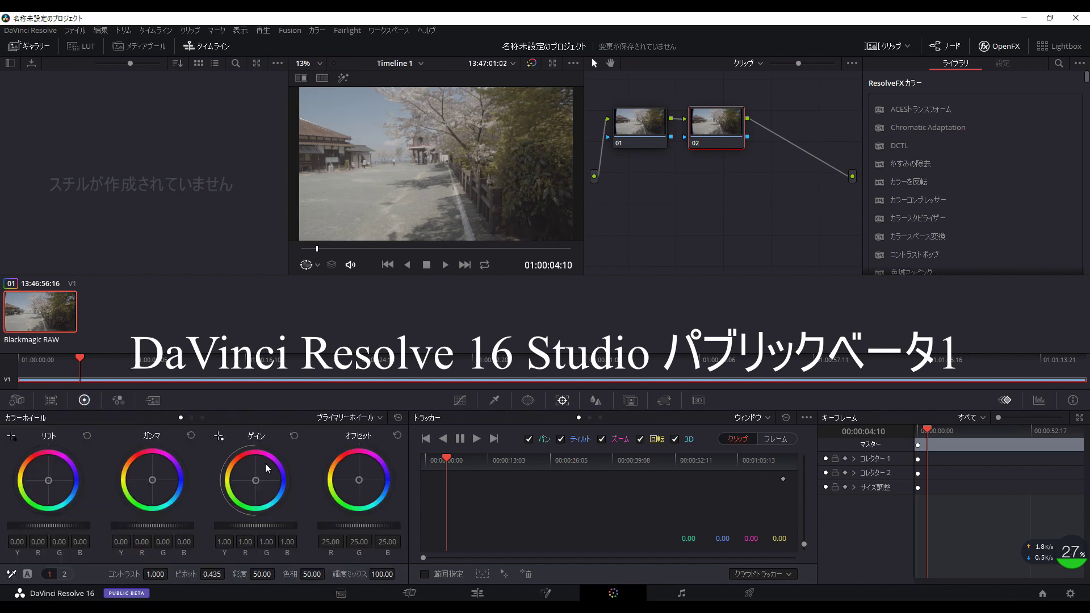
click(1039, 401)
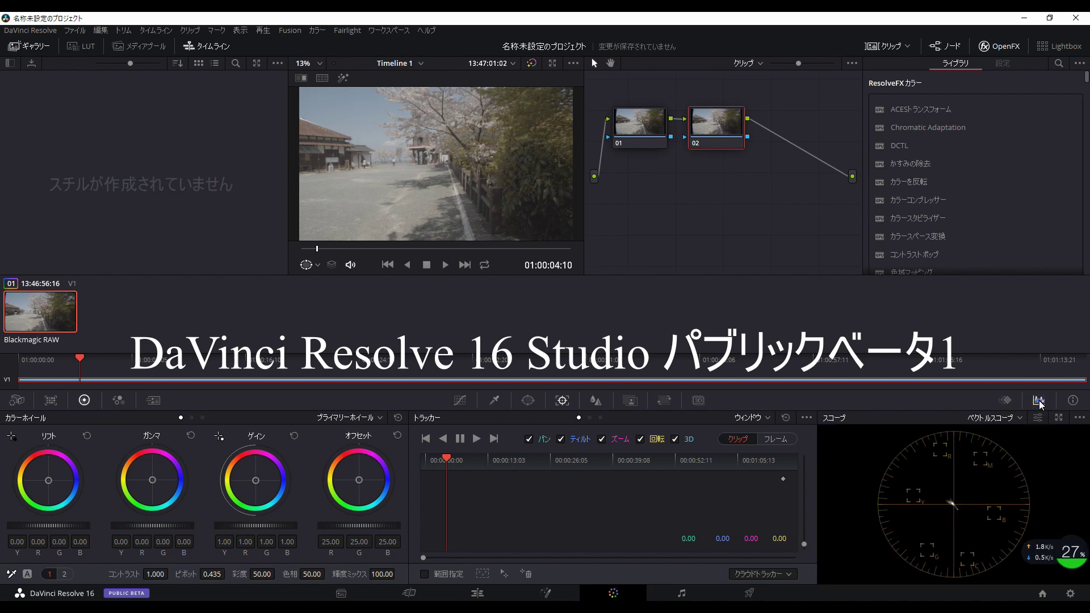
click(1039, 400)
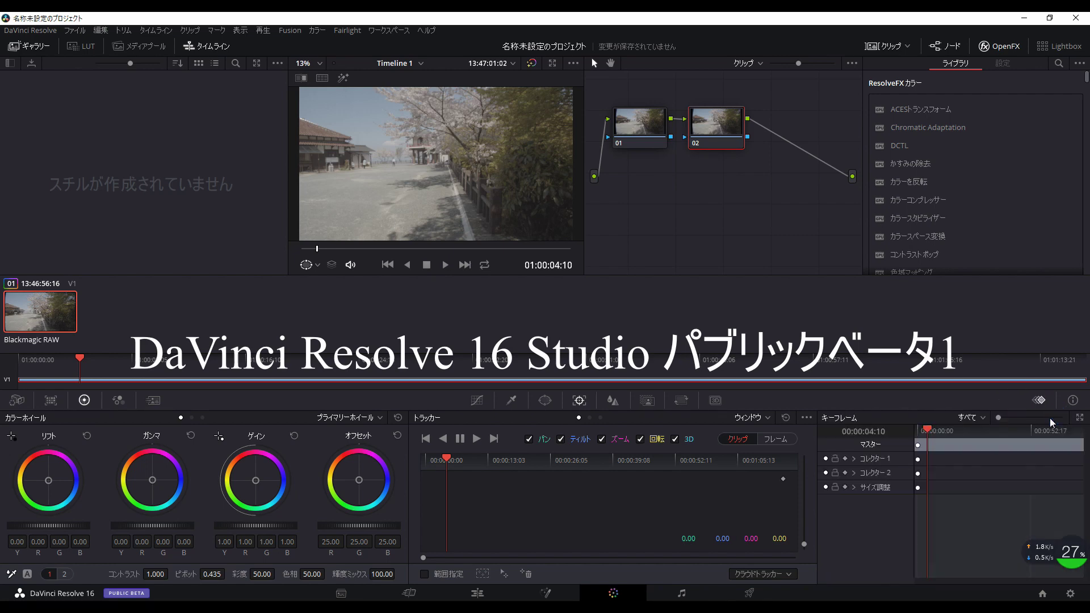
key(ctrl+shift+w)
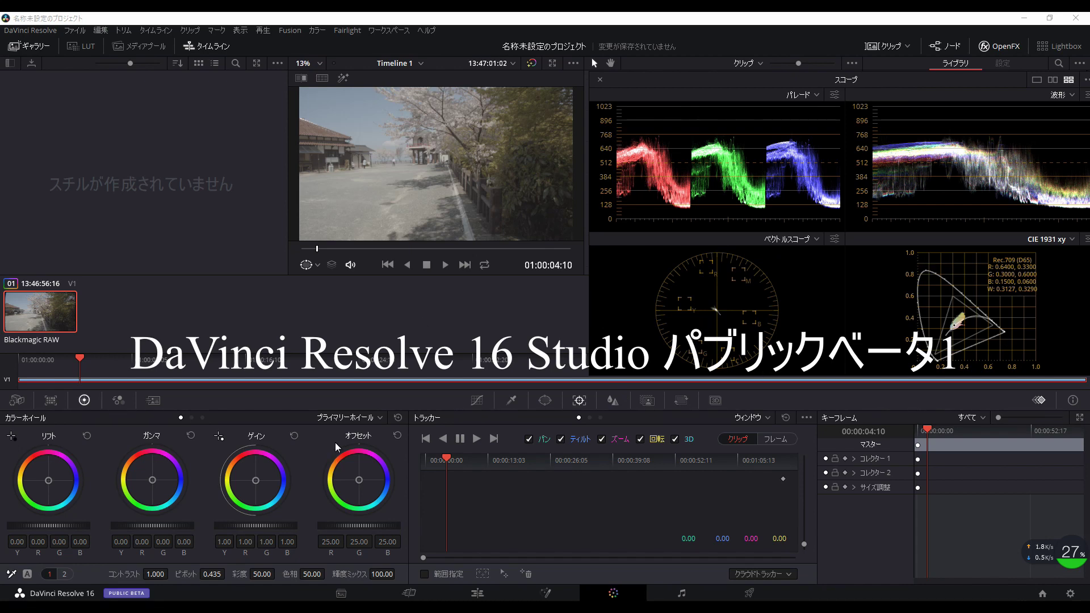
Grade the clip with lift -0.05, gain 1.45, saturation 66.40 and contrast 1.136.
drag(55, 530, 17, 515)
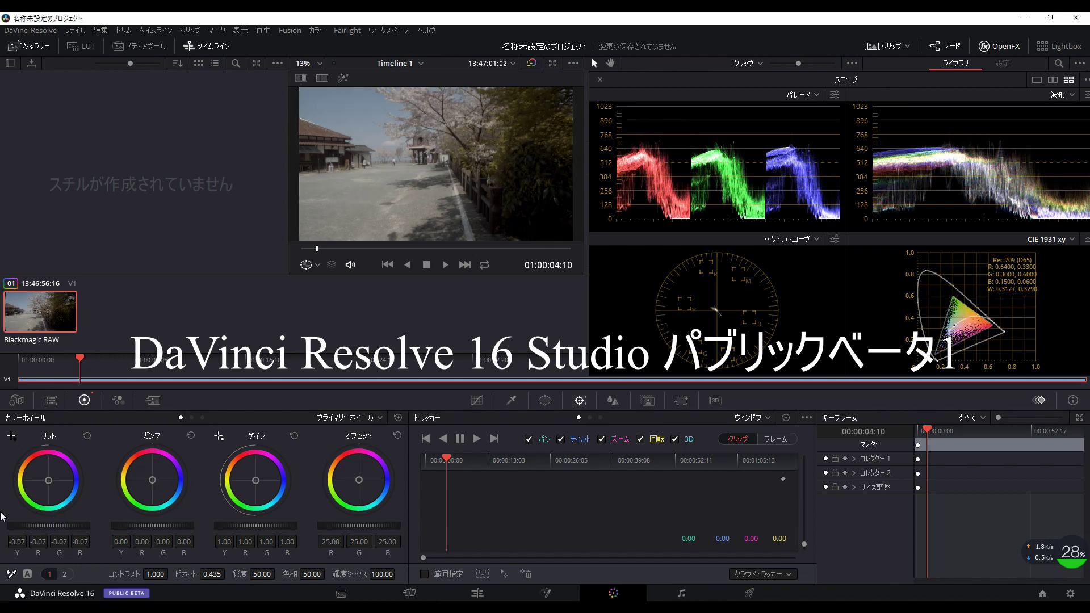
mouse_move(227, 523)
mouse_down()
mouse_move(458, 501)
mouse_move(228, 596)
mouse_up()
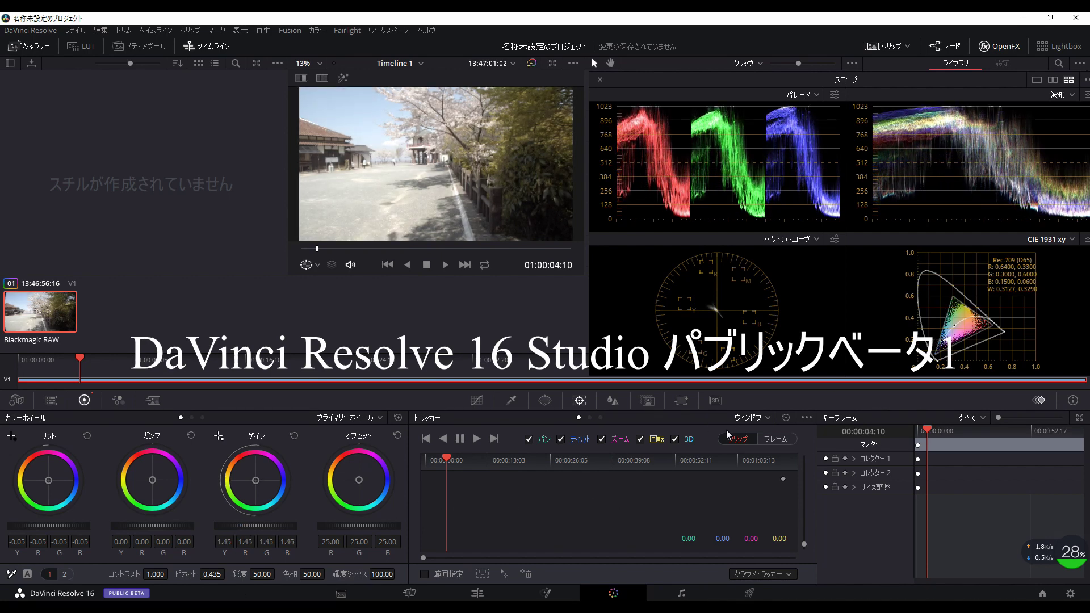
drag(261, 575, 296, 571)
drag(156, 574, 198, 584)
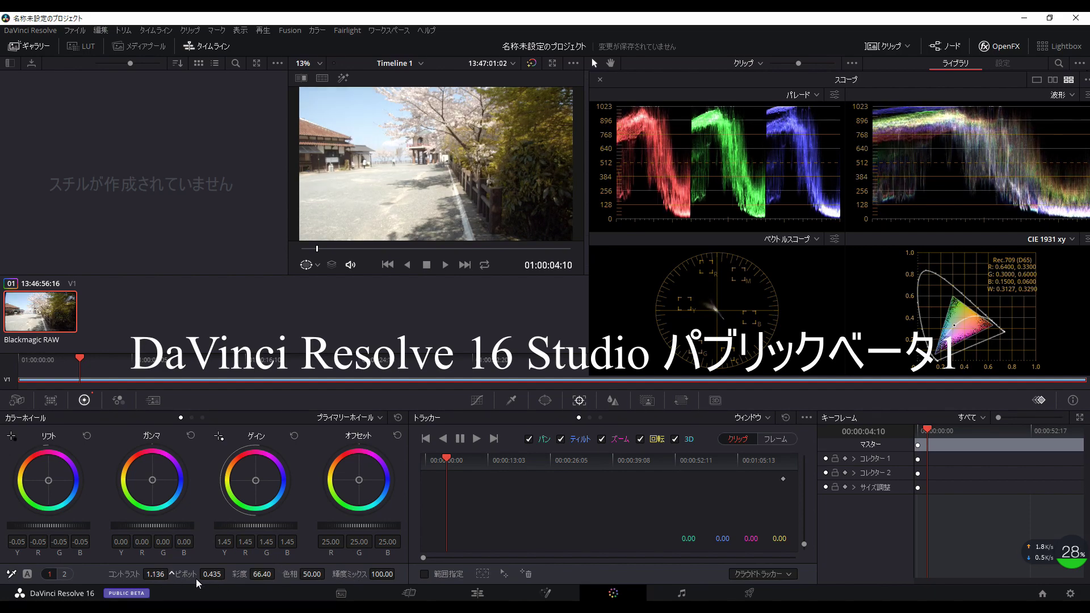
Play the graded clip full screen from a later point, pause, and exit back at 01:00:29:11.
key(p)
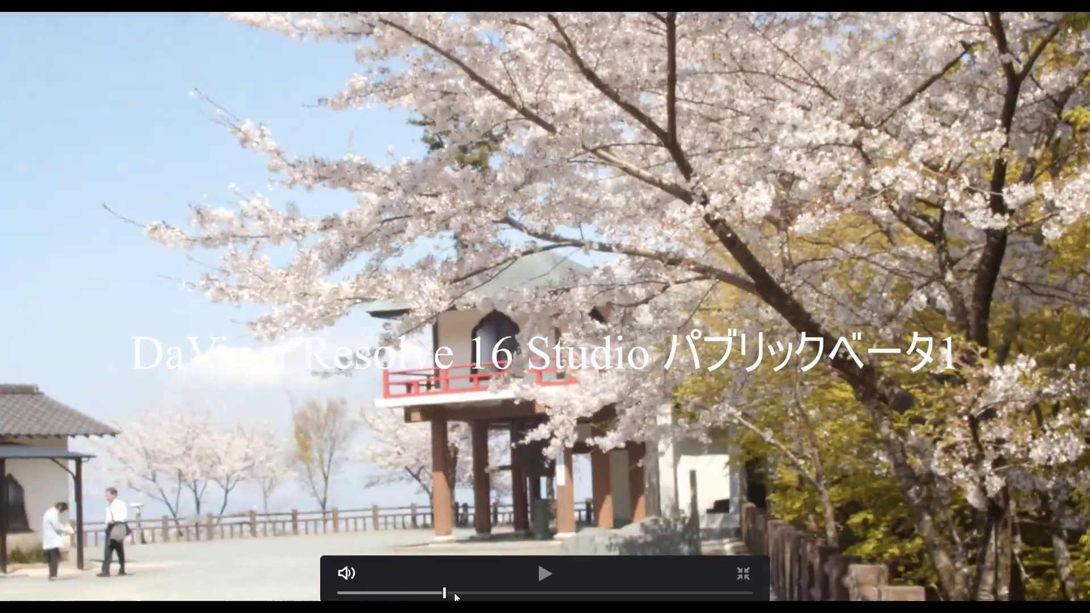
click(461, 593)
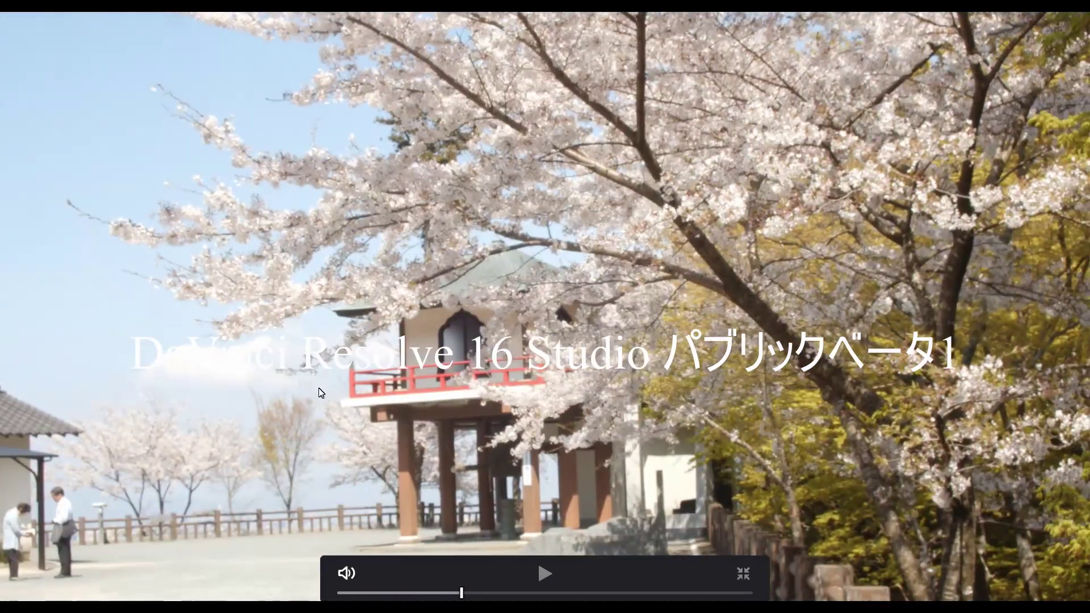
click(543, 579)
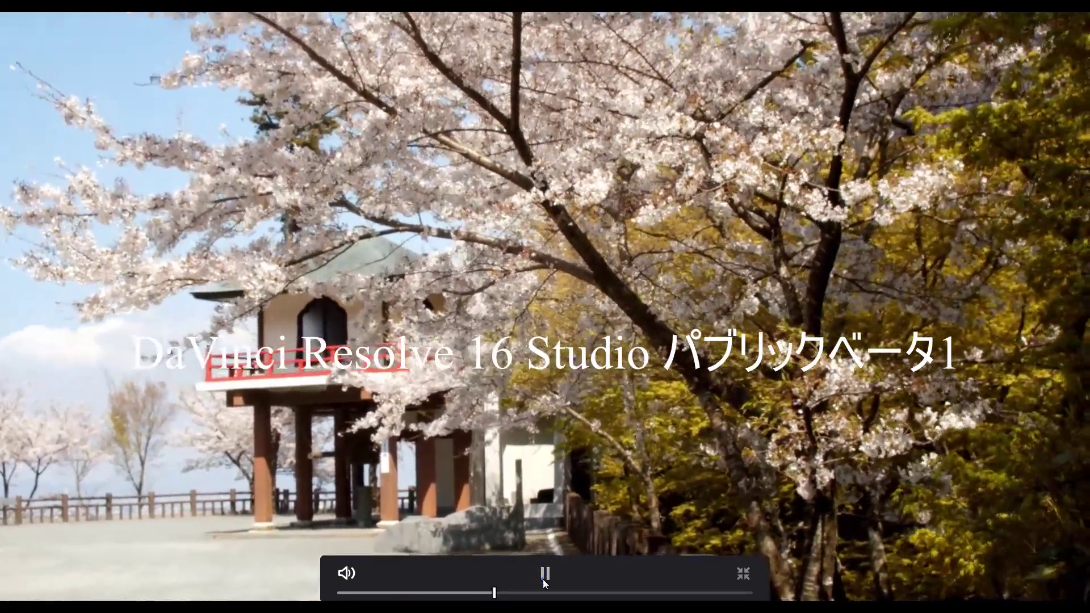
click(543, 579)
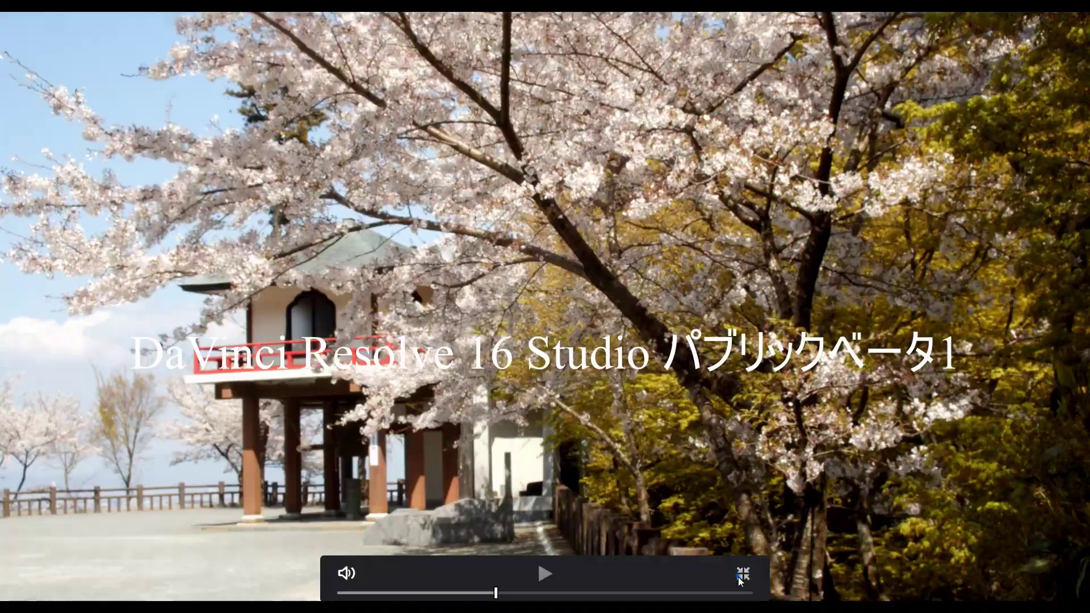
click(738, 577)
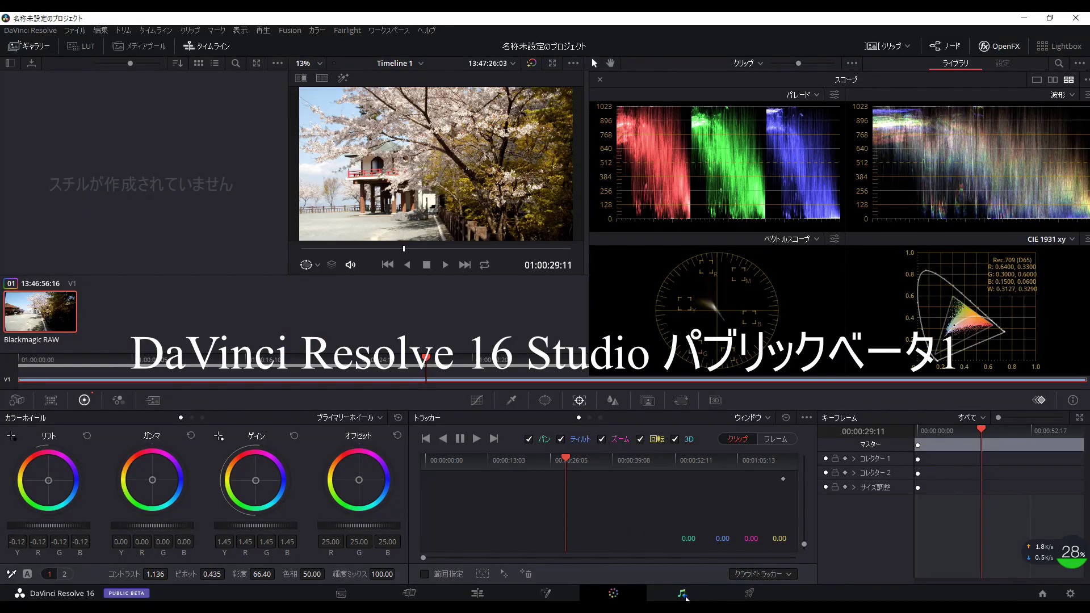
On the Fairlight page, open ADR, Metadata and Inspector panels and hide the audio meters.
click(682, 593)
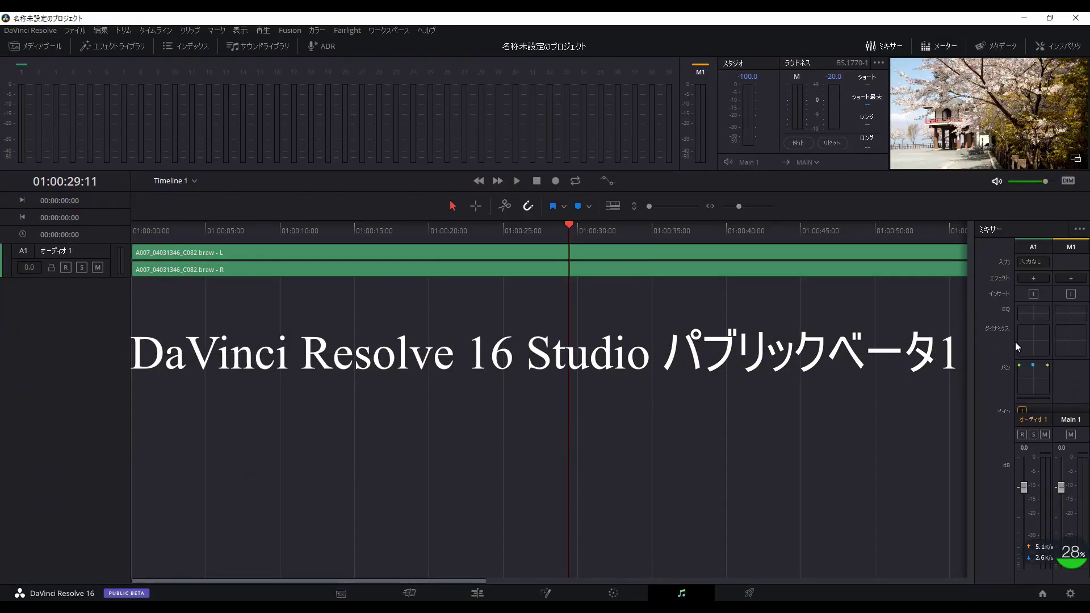
click(43, 50)
click(131, 45)
click(186, 46)
click(308, 47)
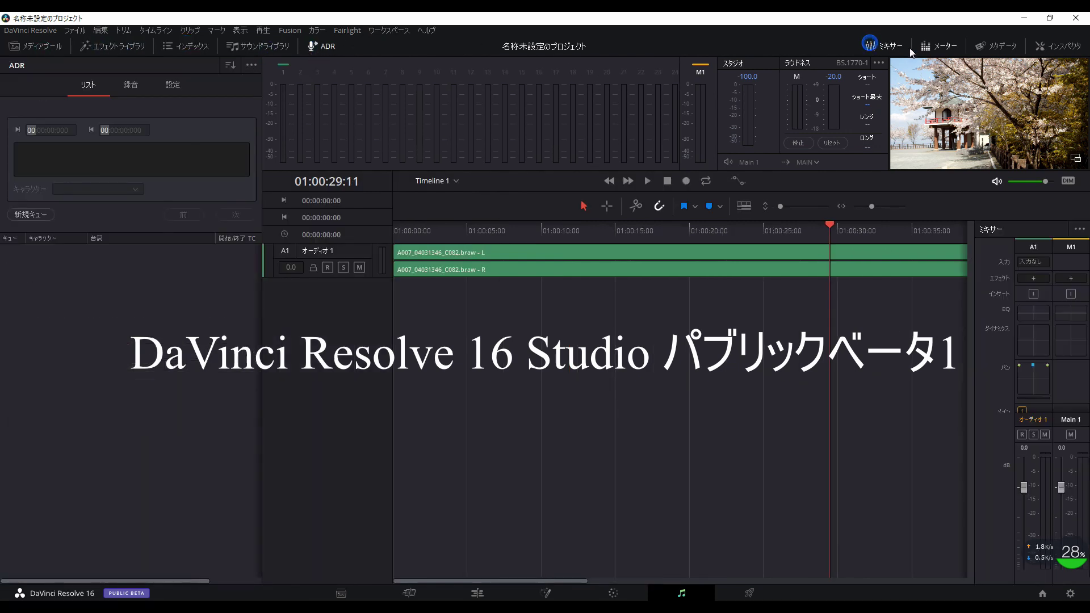
click(937, 48)
click(980, 52)
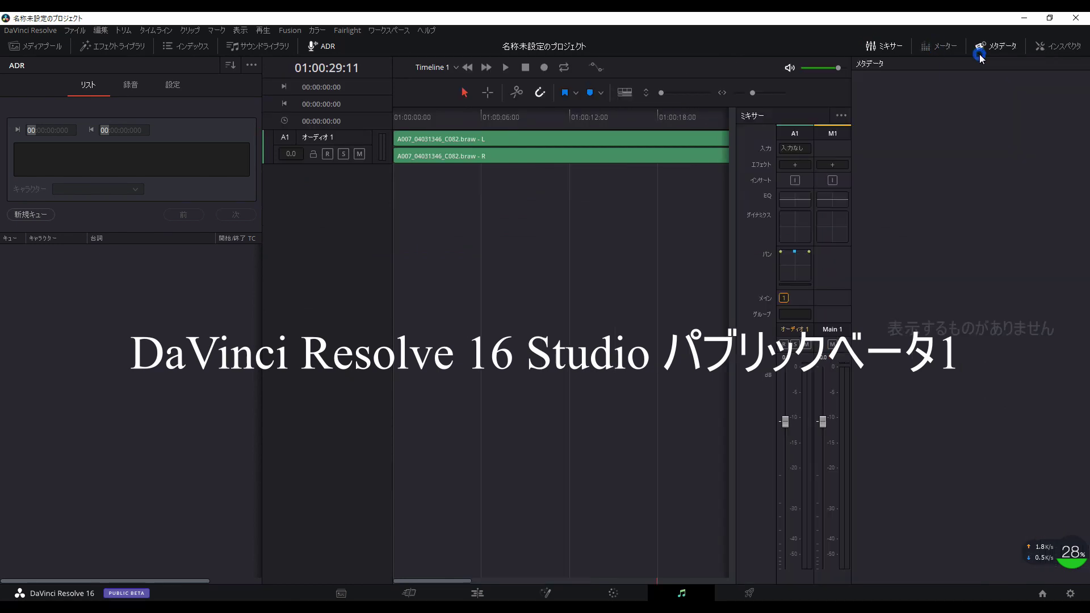
click(1057, 51)
Look through the Playback menu commands, then go to the Deliver page.
click(347, 30)
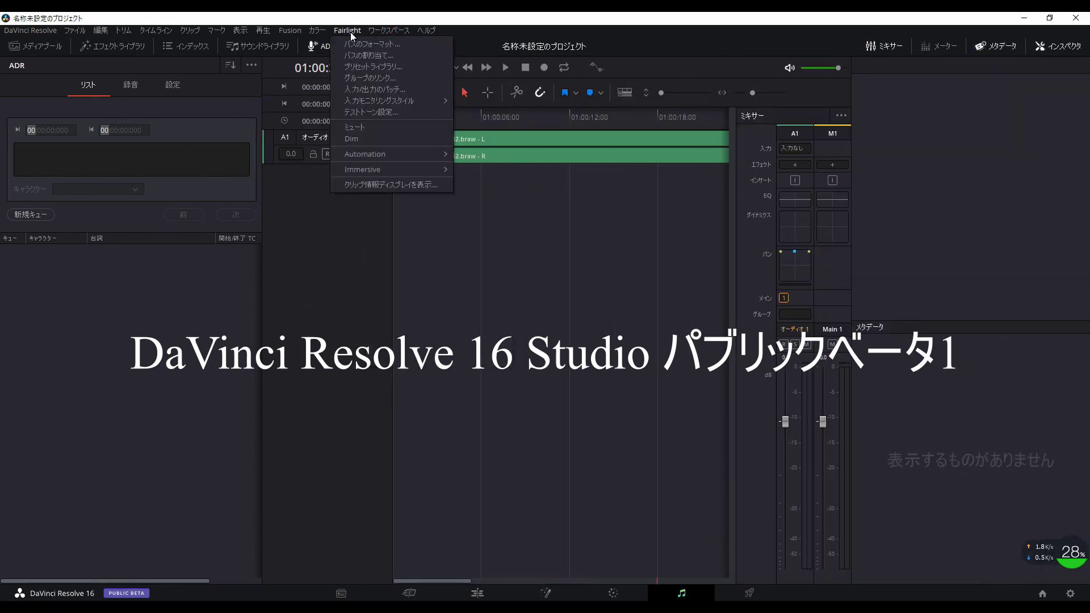
mouse_move(263, 31)
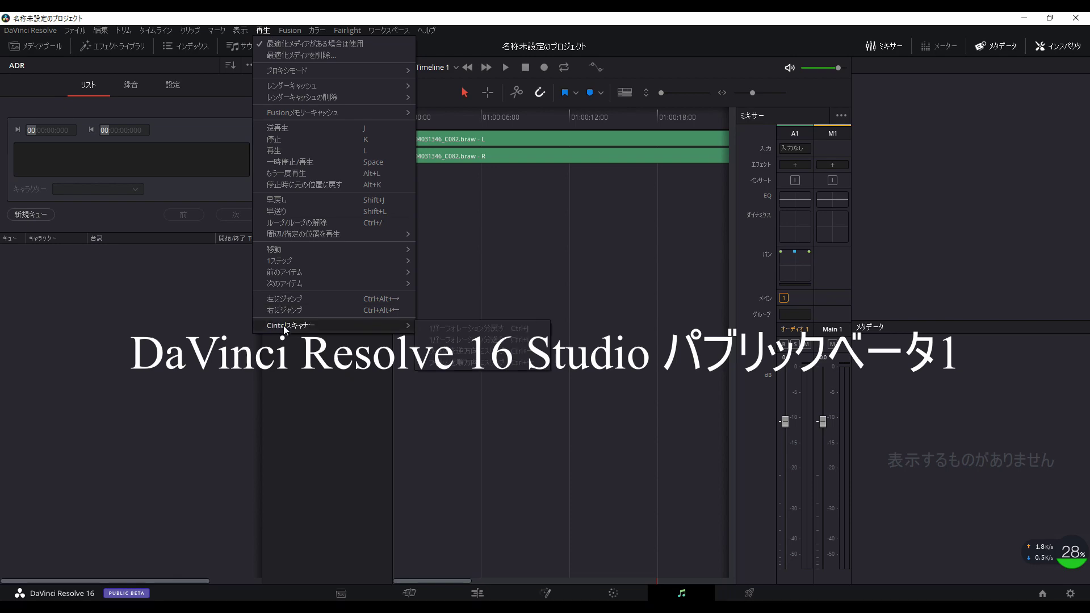
mouse_move(298, 28)
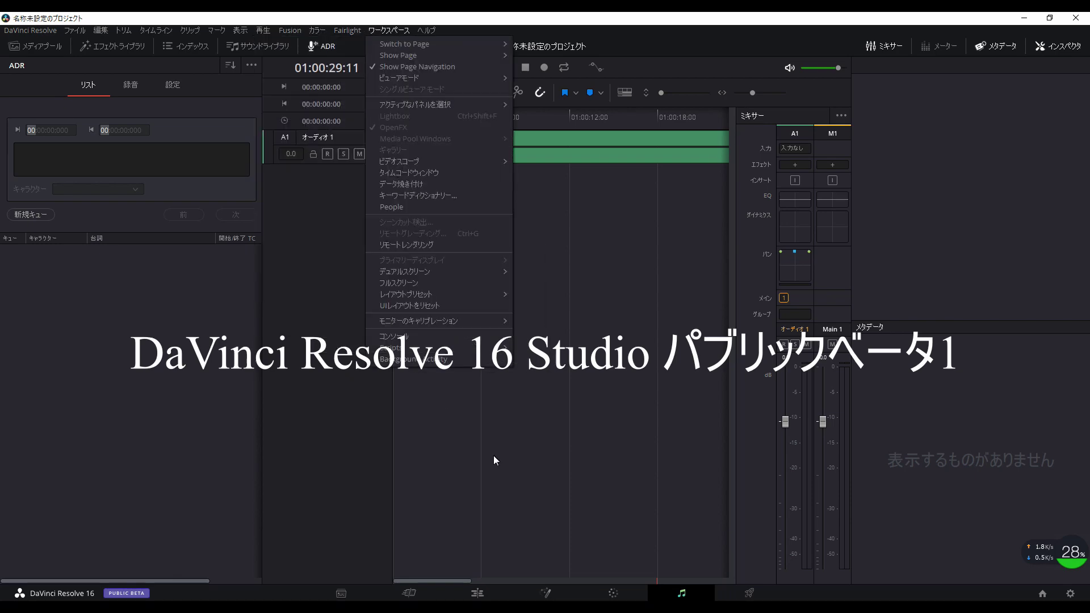
click(757, 588)
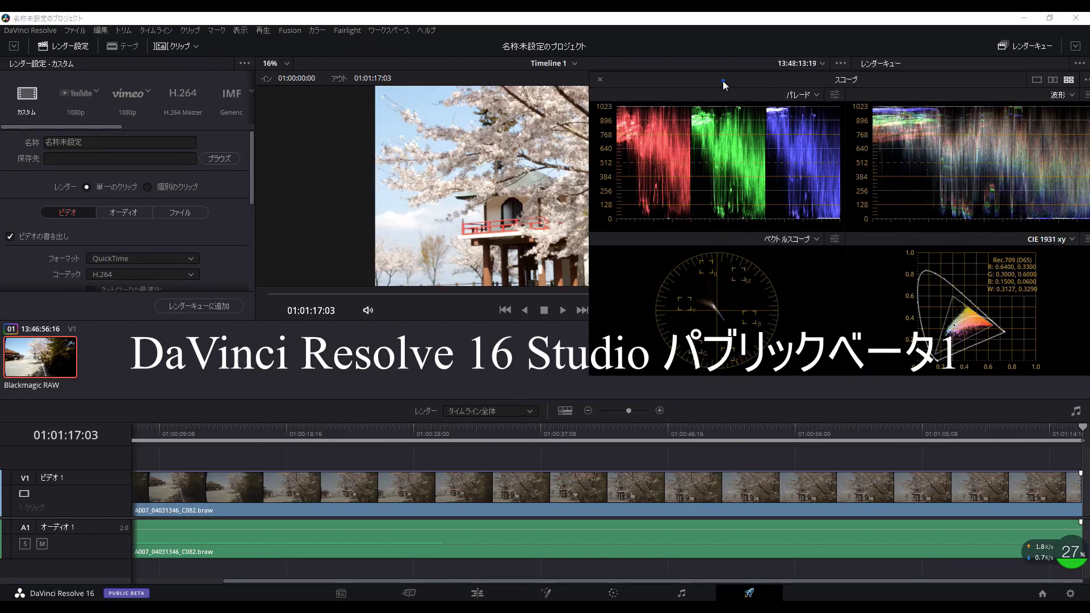
Shift the scopes window aside and view the IMF render preset's variant list on the Deliver page.
drag(724, 81, 707, 84)
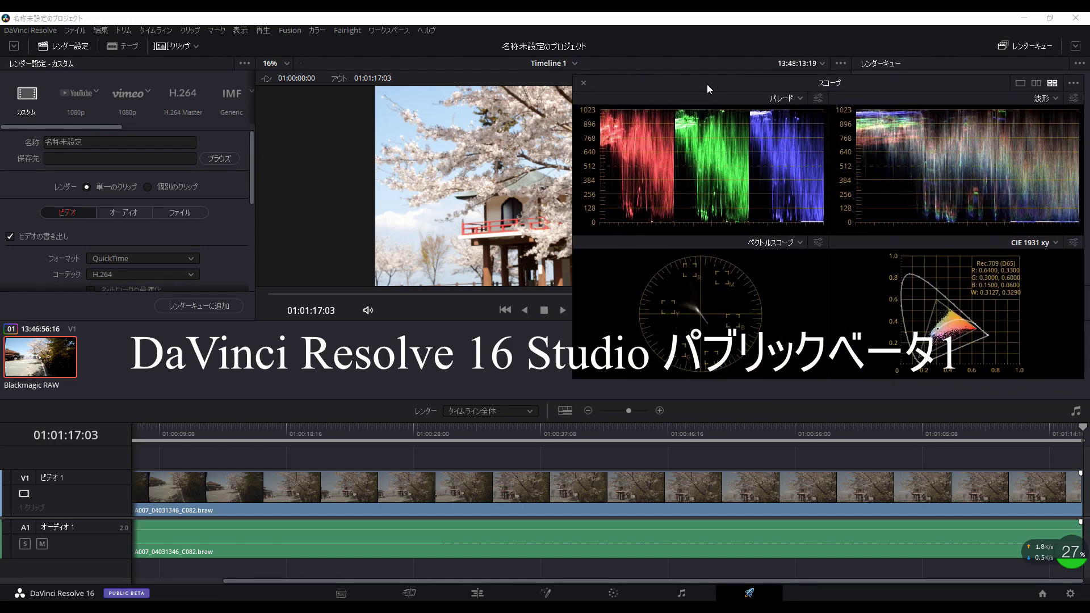
click(252, 97)
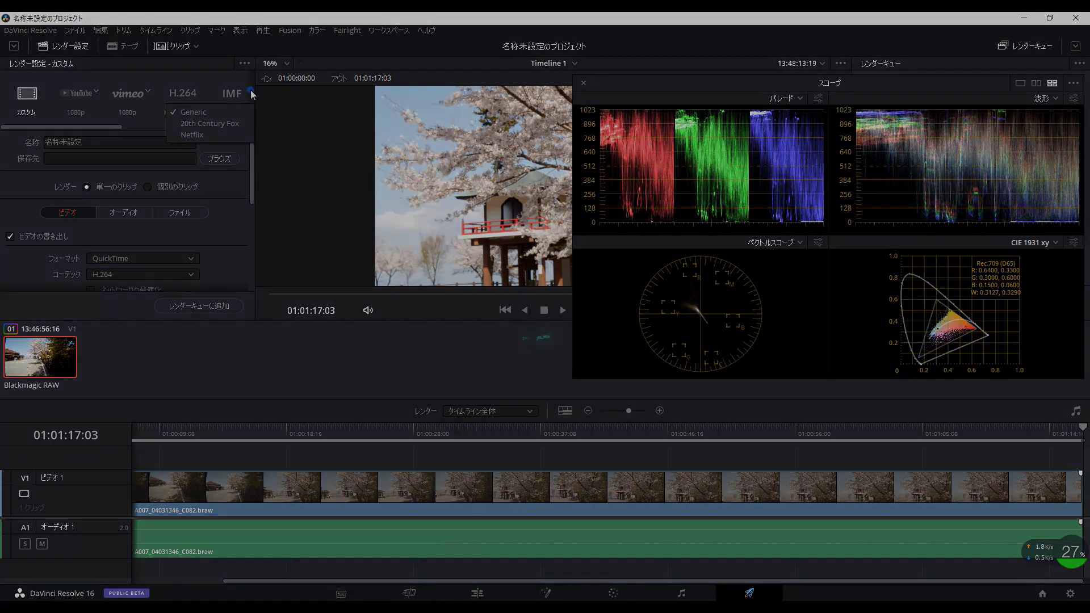